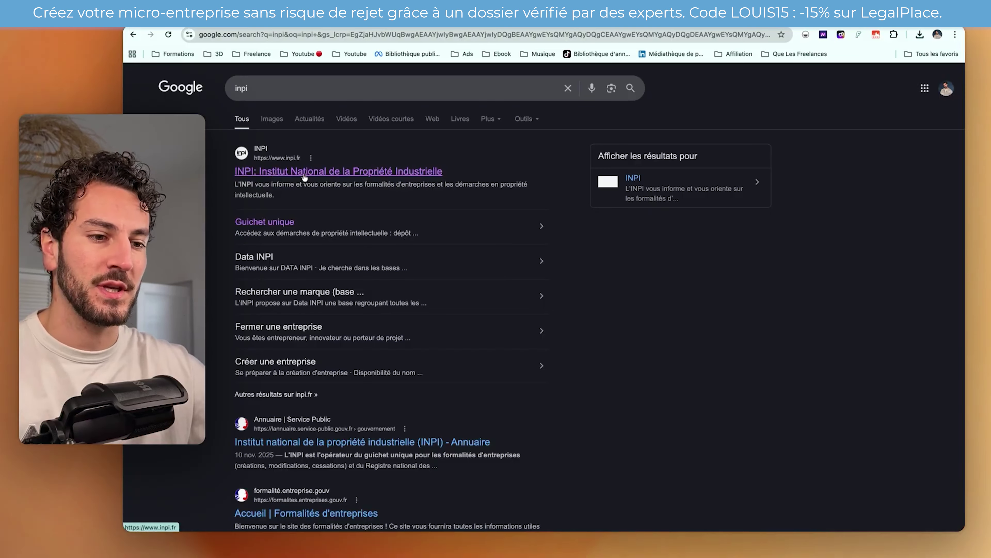
# - Go from inpi.fr via Créer une entreprise and the micro-entreprise guide to the e-procédures login page
pyautogui.click(316, 179)
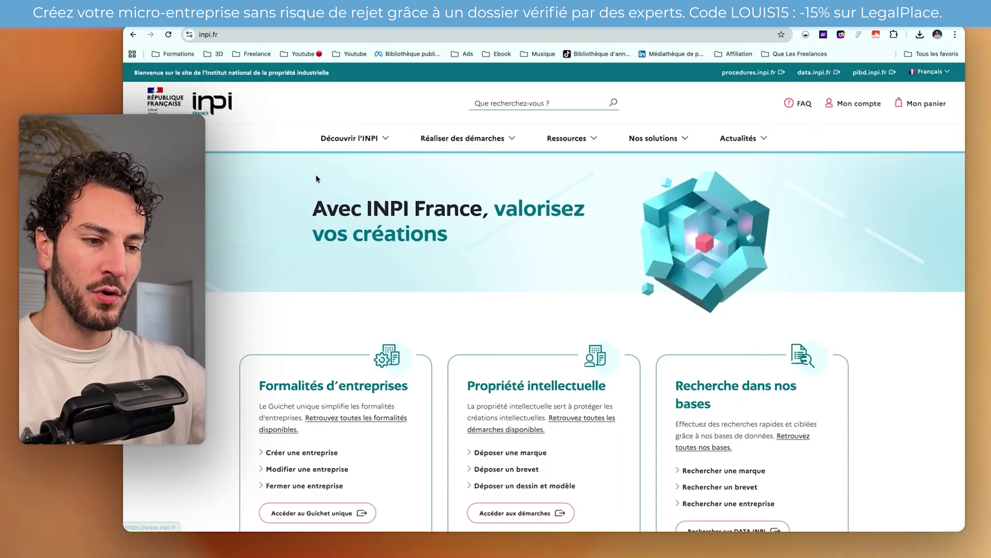
pyautogui.click(508, 139)
pyautogui.click(529, 191)
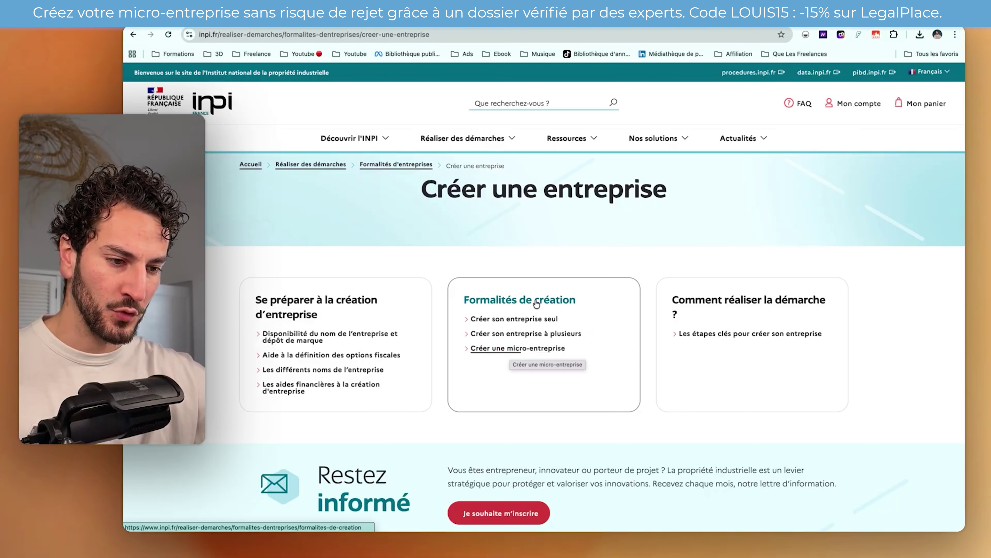
pyautogui.click(504, 352)
pyautogui.scroll(-15, 502, 324)
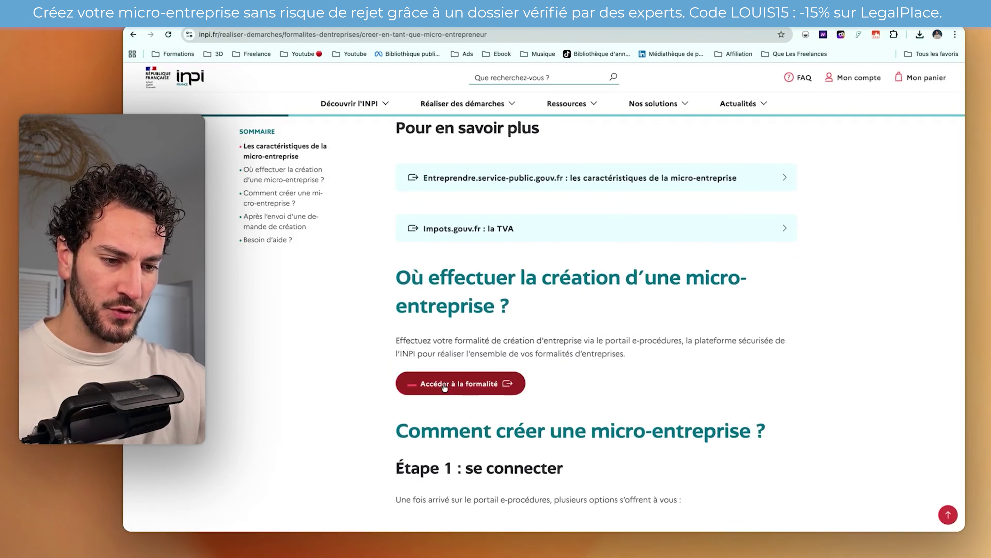
pyautogui.click(446, 383)
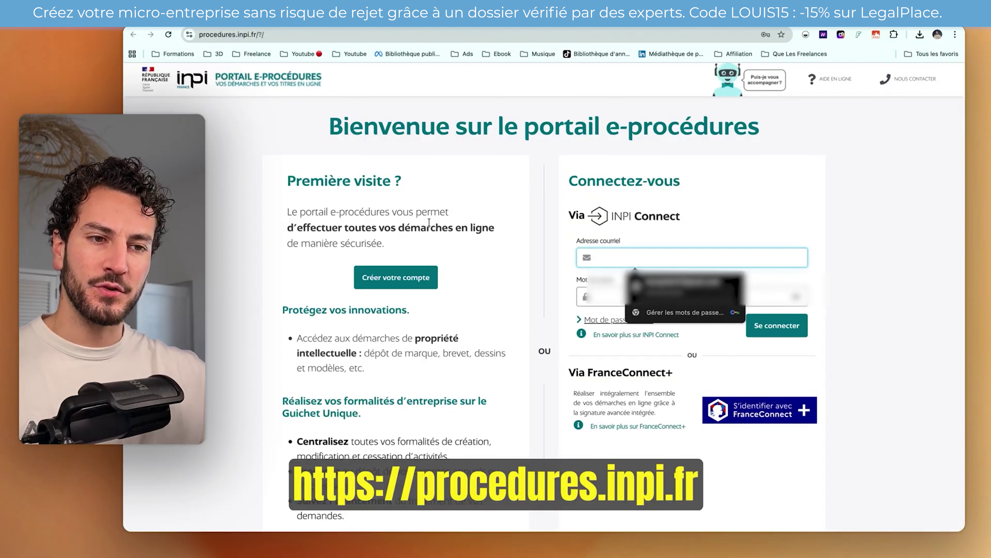
# - Dismiss the saved-password prompt and sign in to the e-procédures portal with the account credentials
pyautogui.click(421, 282)
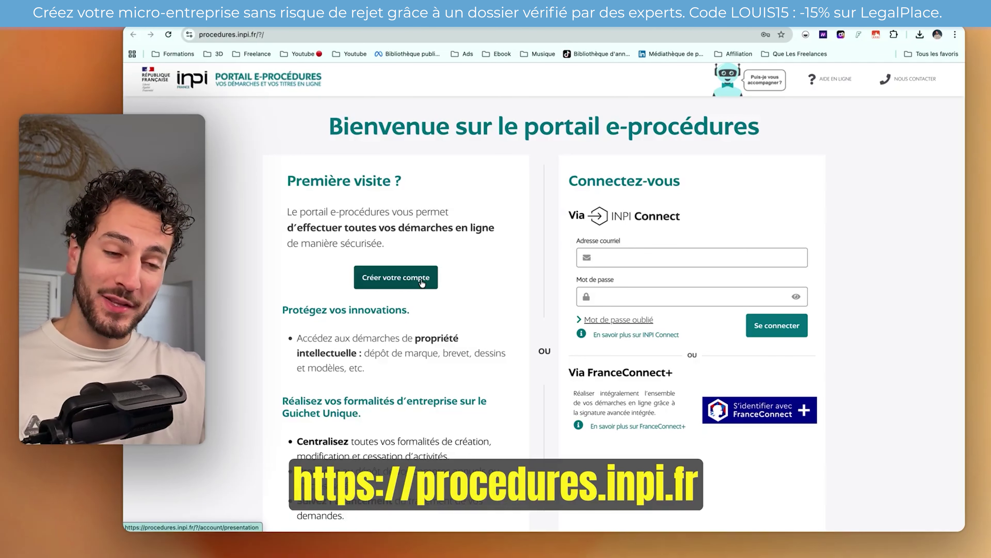
pyautogui.scroll(-2, 654, 287)
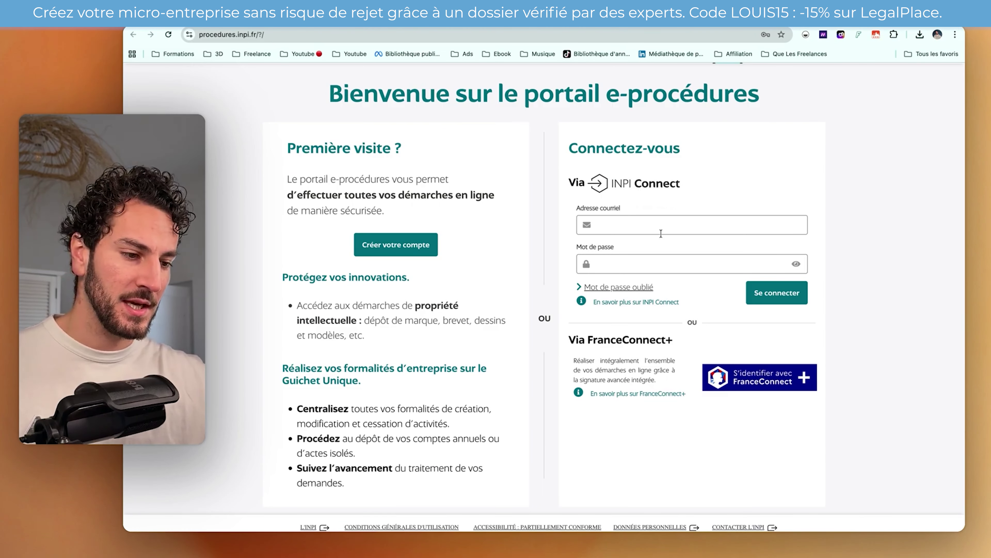
pyautogui.scroll(-2, 703, 281)
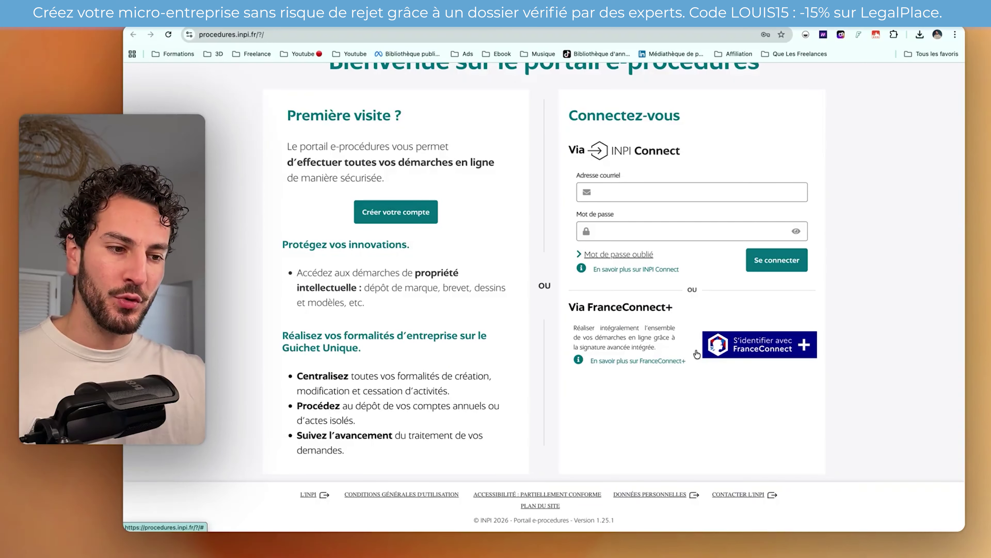
pyautogui.scroll(1, 603, 215)
pyautogui.click(776, 284)
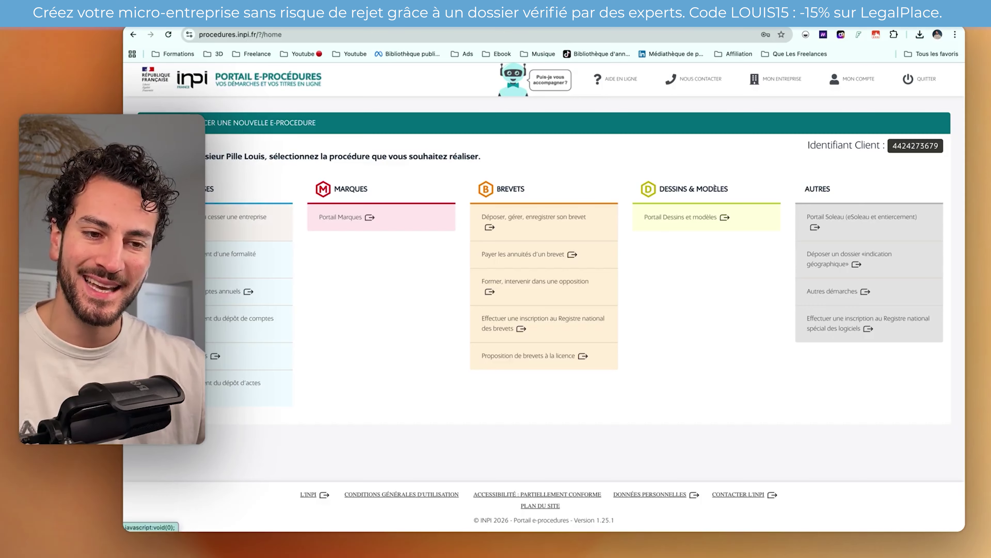
# - Start a creation as Entrepreneur individuel, micro-entrepreneur Oui, prior activity Non, and create the draft
pyautogui.click(202, 224)
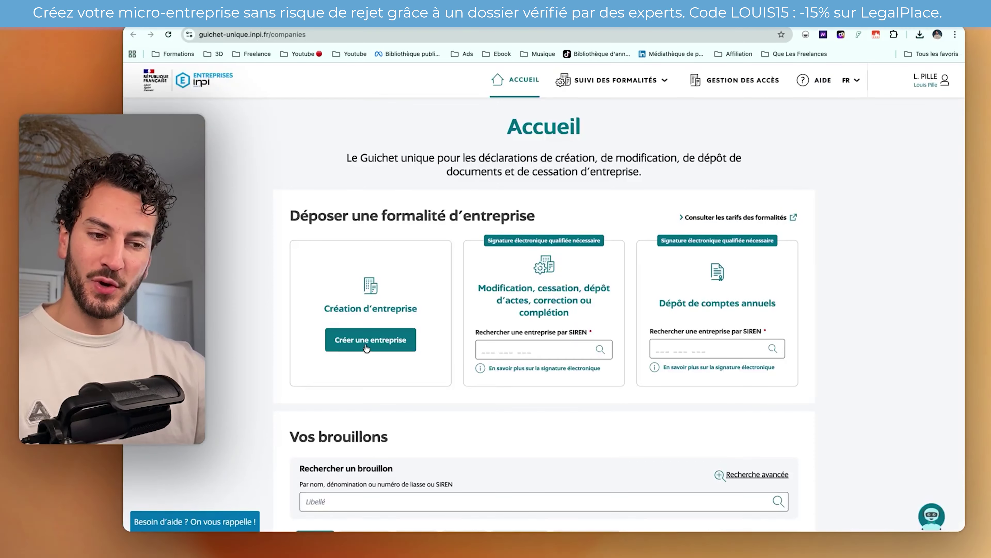
pyautogui.click(366, 346)
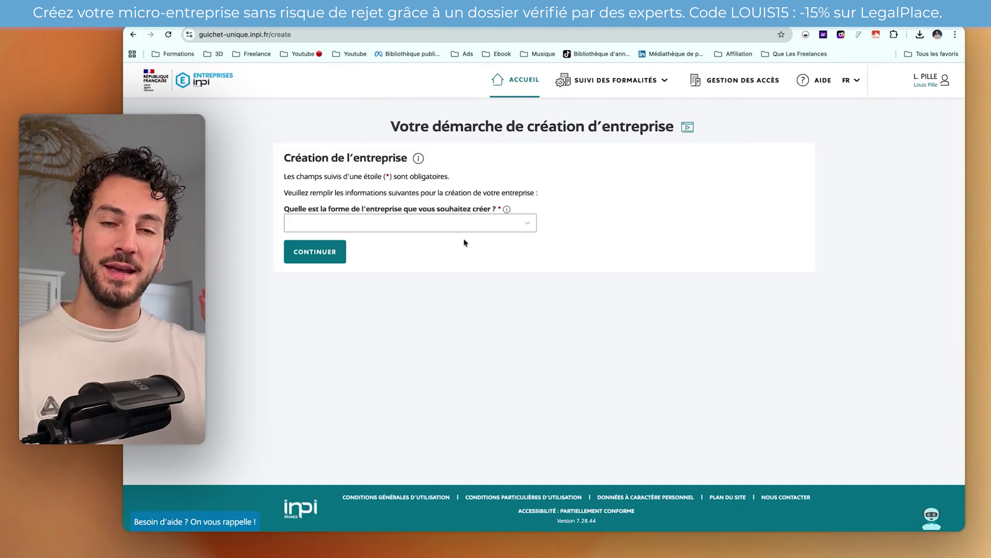
pyautogui.click(452, 222)
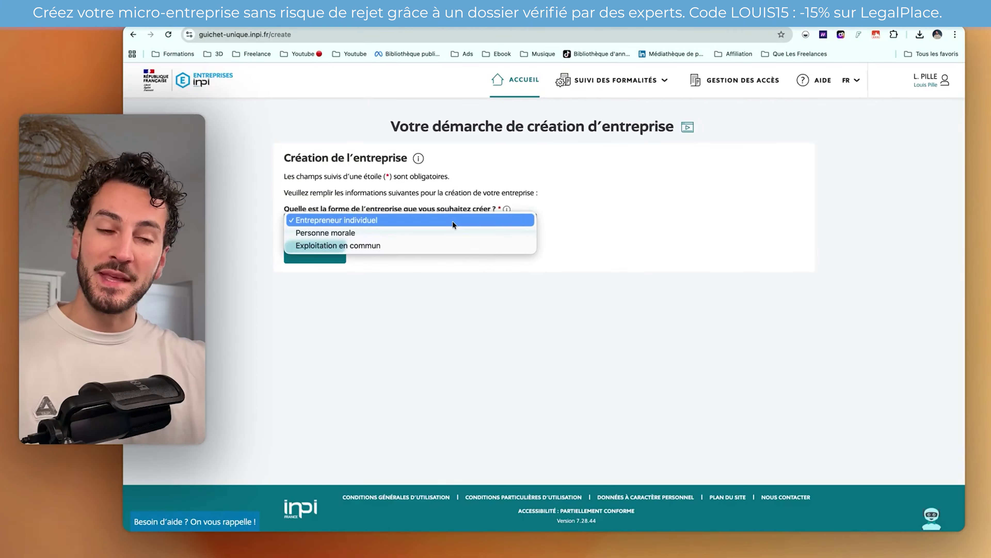
pyautogui.click(400, 220)
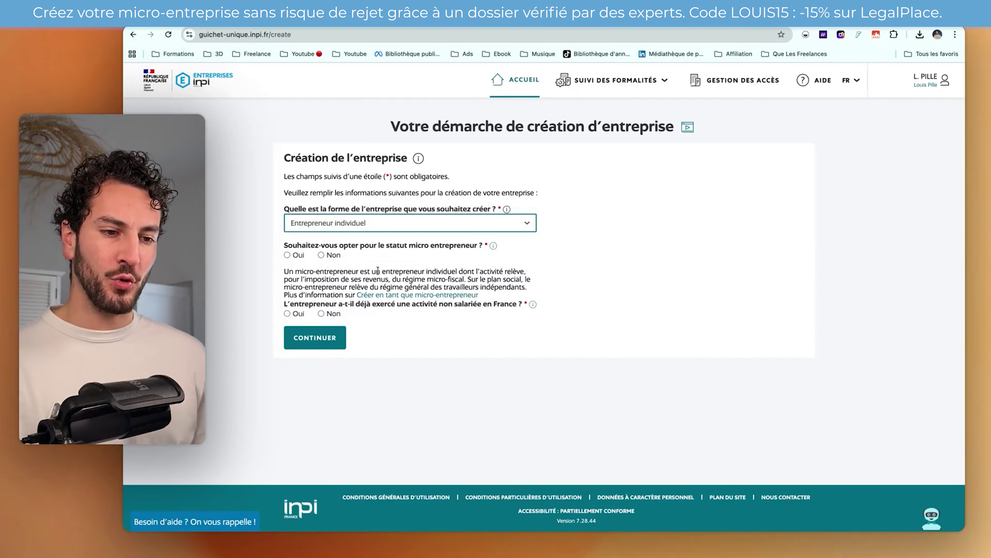
pyautogui.click(287, 254)
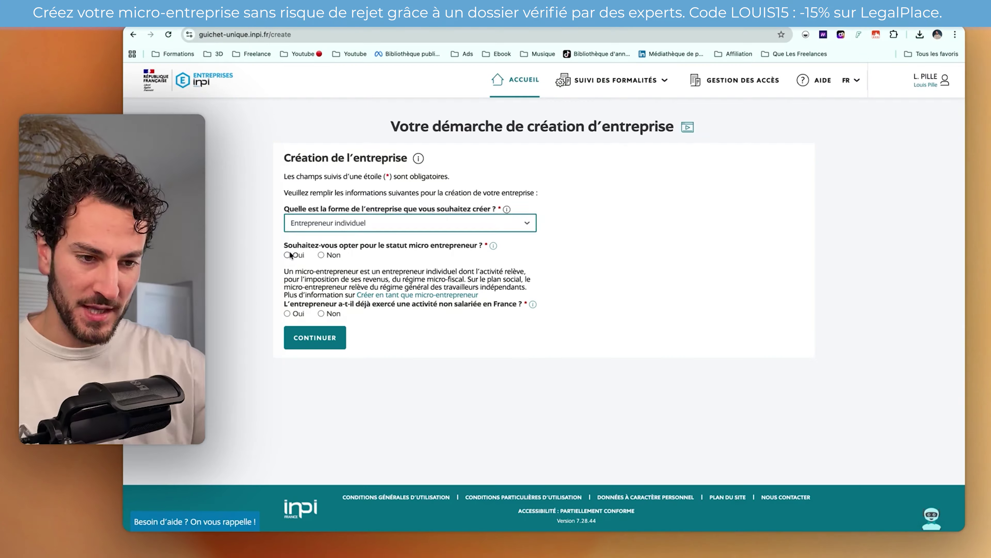
pyautogui.click(493, 246)
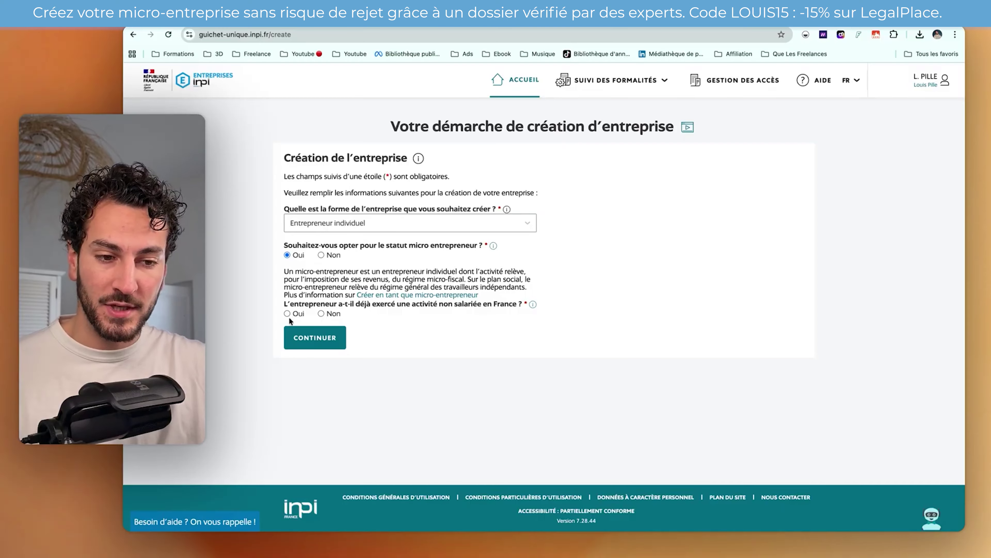
pyautogui.click(321, 313)
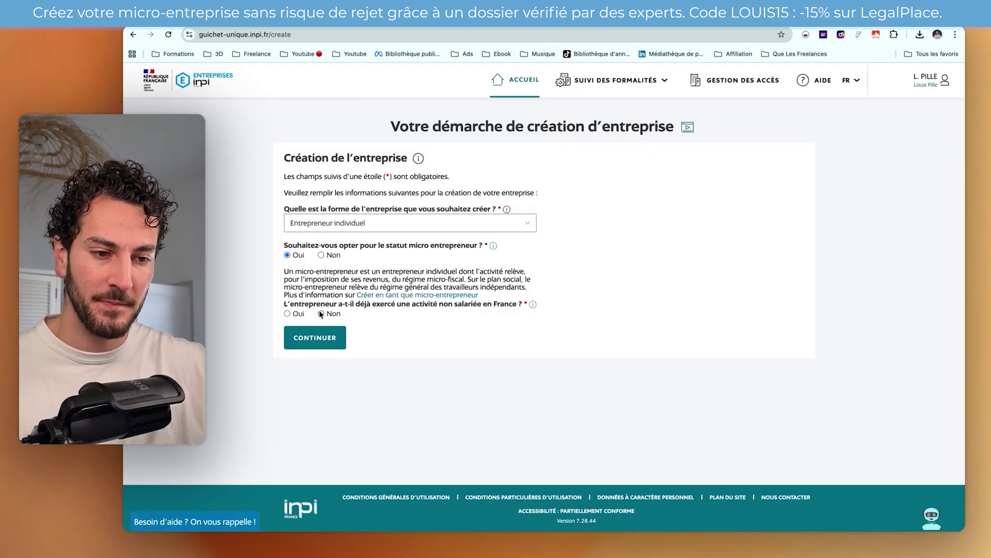
pyautogui.click(318, 339)
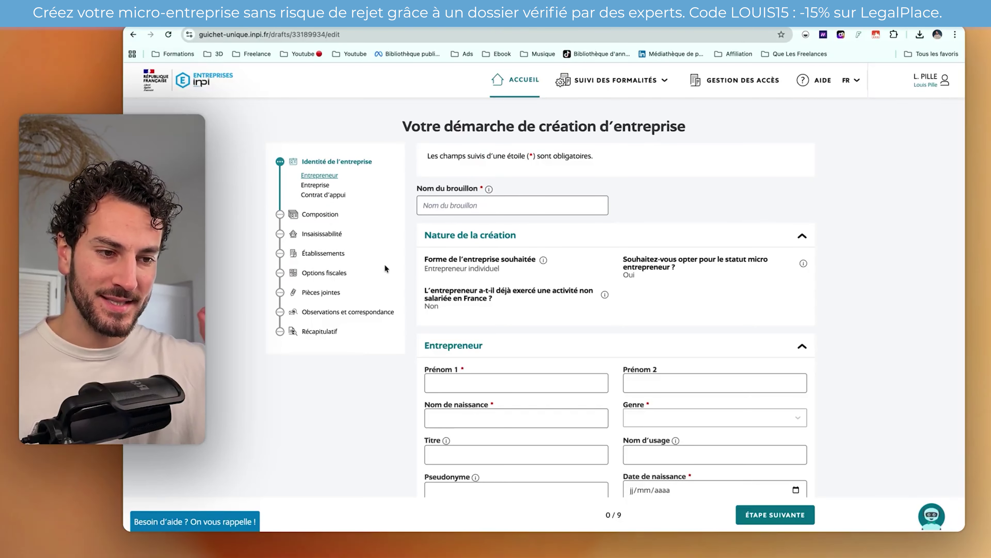
# - Name the draft 'Micro Entreprise du boss'
pyautogui.click(457, 209)
pyautogui.write('Micro Entreprise ')
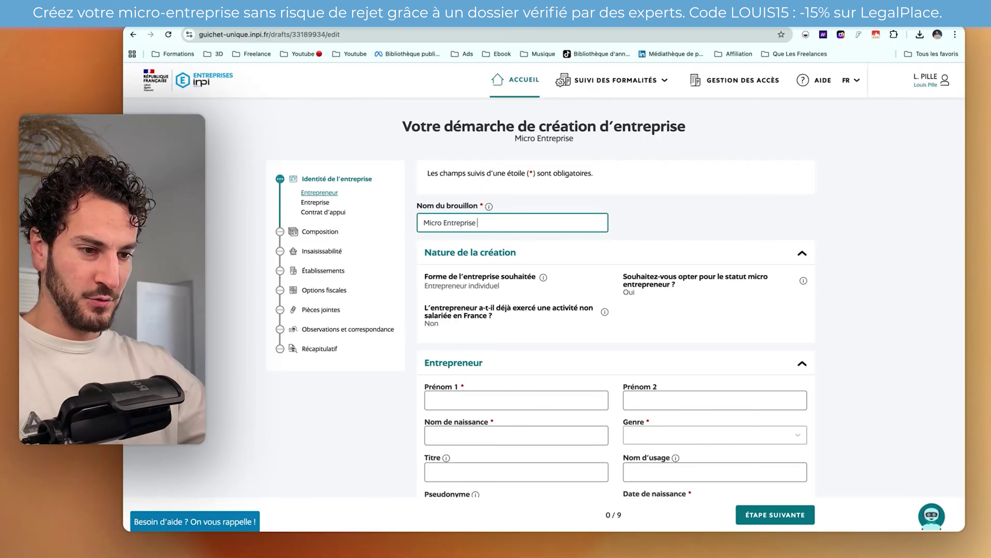
pyautogui.write('du boss')
pyautogui.click(659, 220)
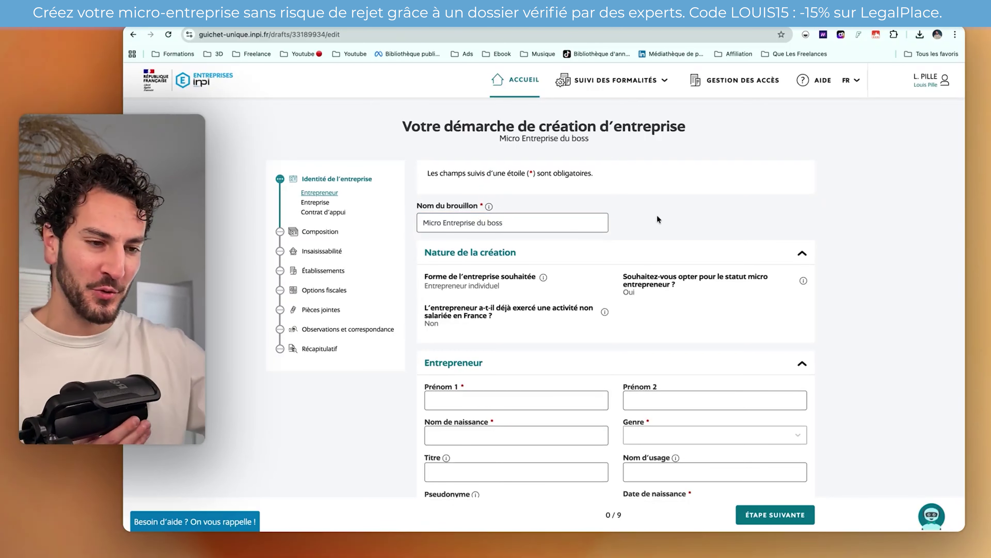
# - Enter the entrepreneur's first name and birth surname, gender Masculin, and marital status Célibataire
pyautogui.scroll(-4, 546, 300)
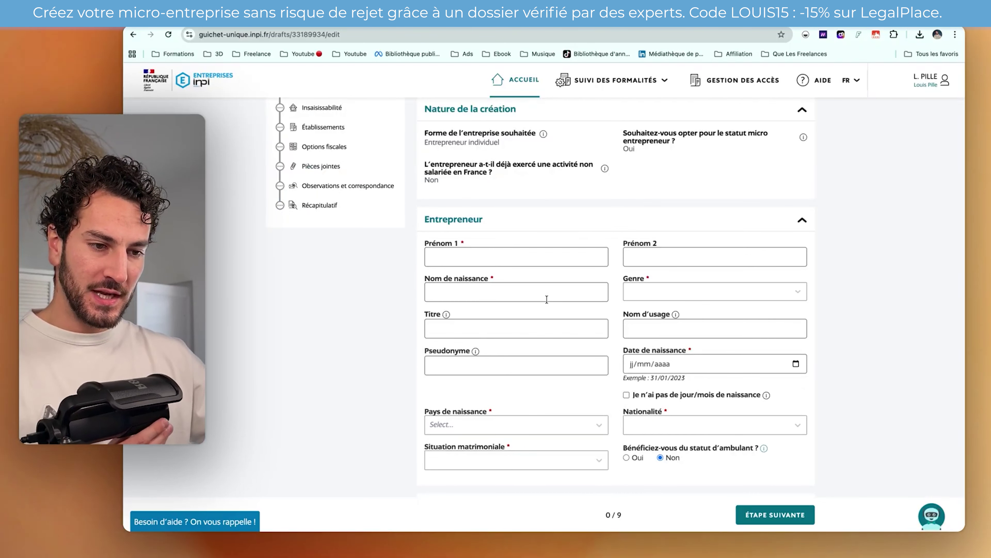
pyautogui.click(470, 261)
pyautogui.write('Louis')
pyautogui.click(468, 290)
pyautogui.write('Pille')
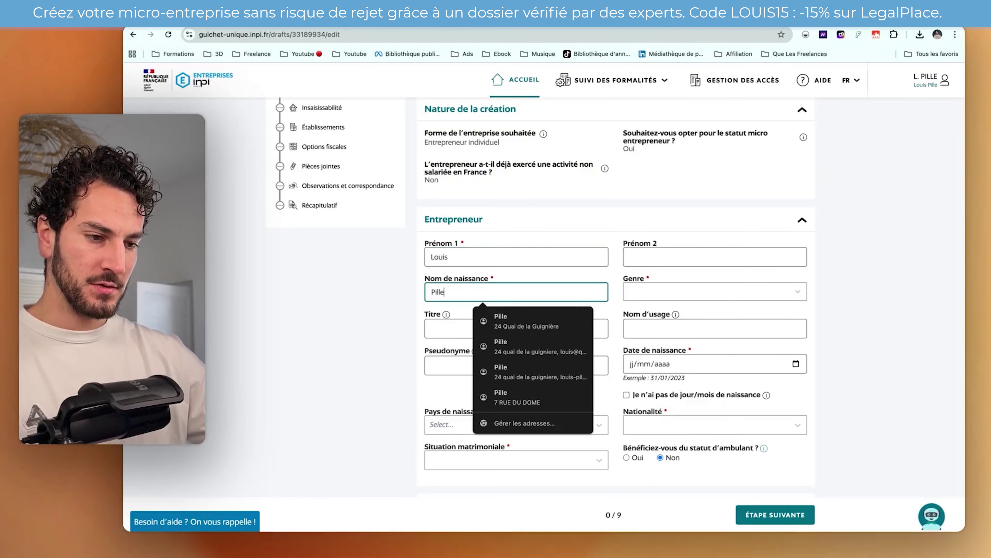
pyautogui.click(667, 292)
pyautogui.click(666, 291)
pyautogui.click(465, 330)
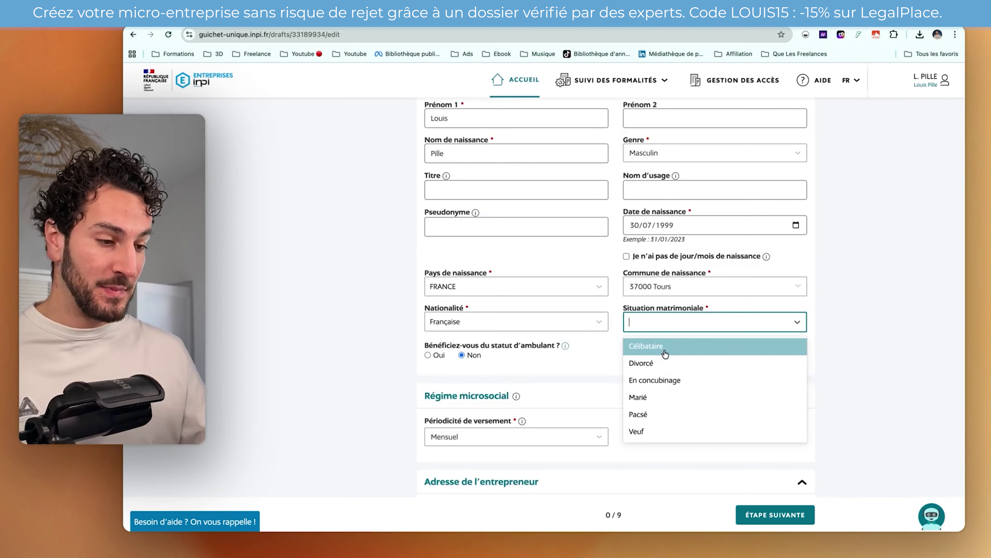
pyautogui.click(666, 352)
pyautogui.scroll(-4, 697, 290)
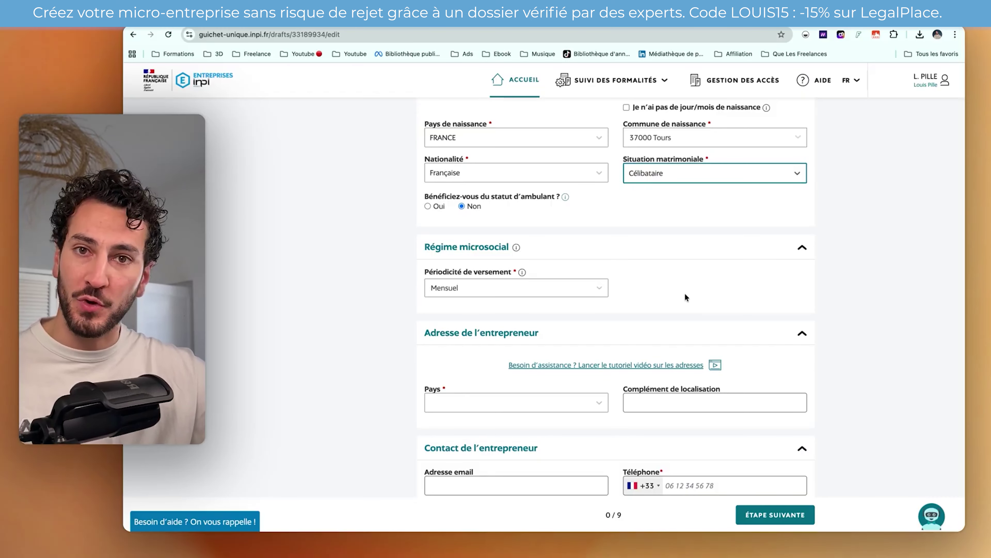
# - Keep Mensuel payment frequency and pick the first suggested French address for the entrepreneur
pyautogui.click(585, 288)
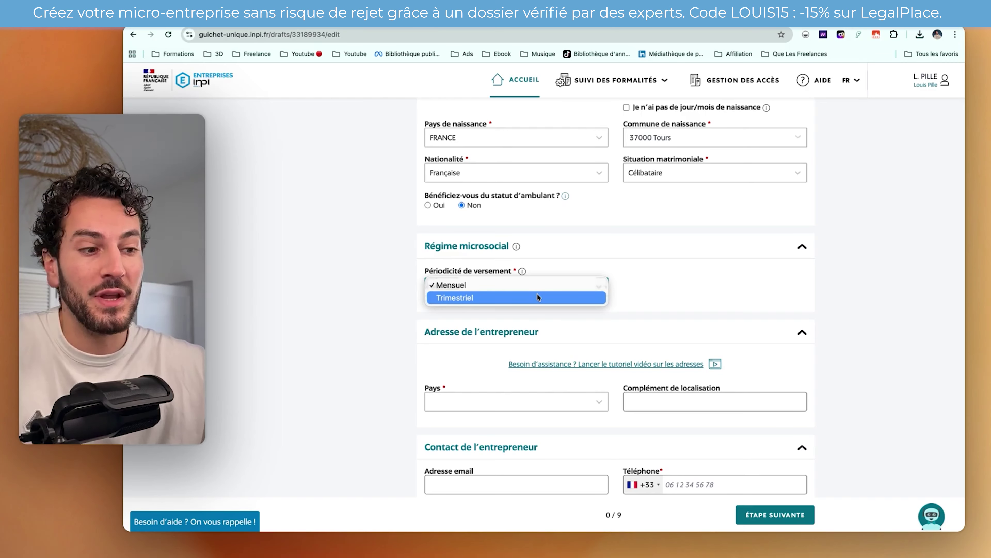
pyautogui.click(515, 304)
pyautogui.scroll(-3, 464, 334)
pyautogui.scroll(-3, 464, 334)
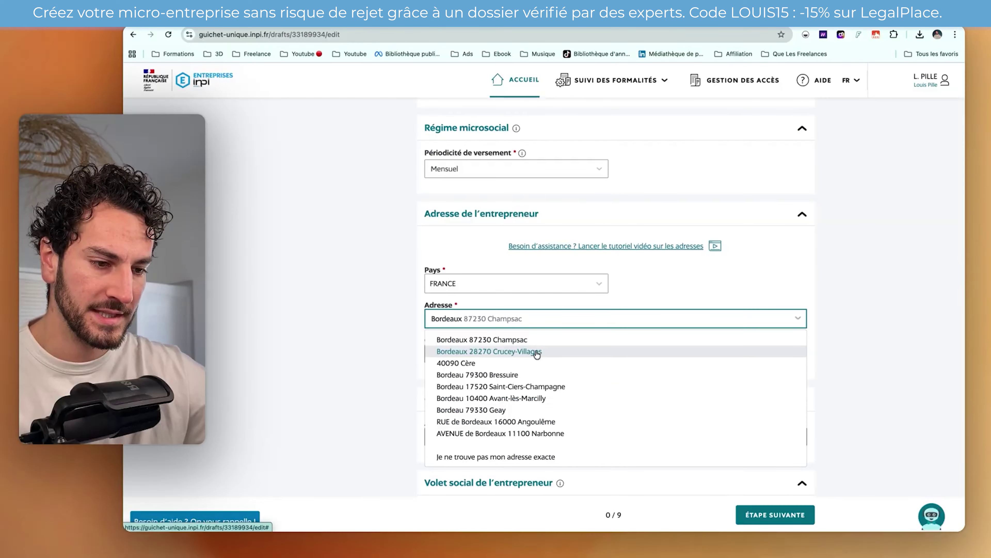
pyautogui.click(491, 340)
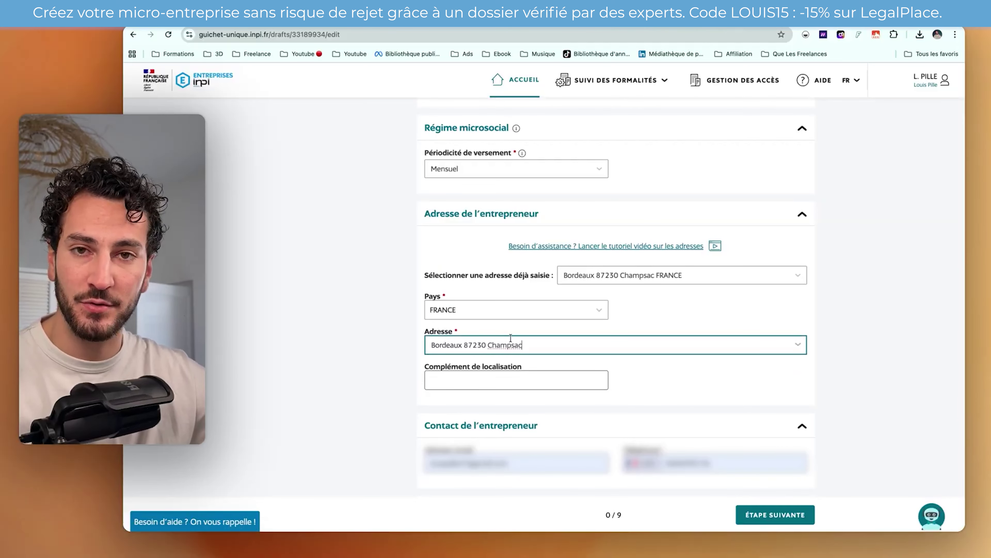
pyautogui.scroll(-3, 510, 337)
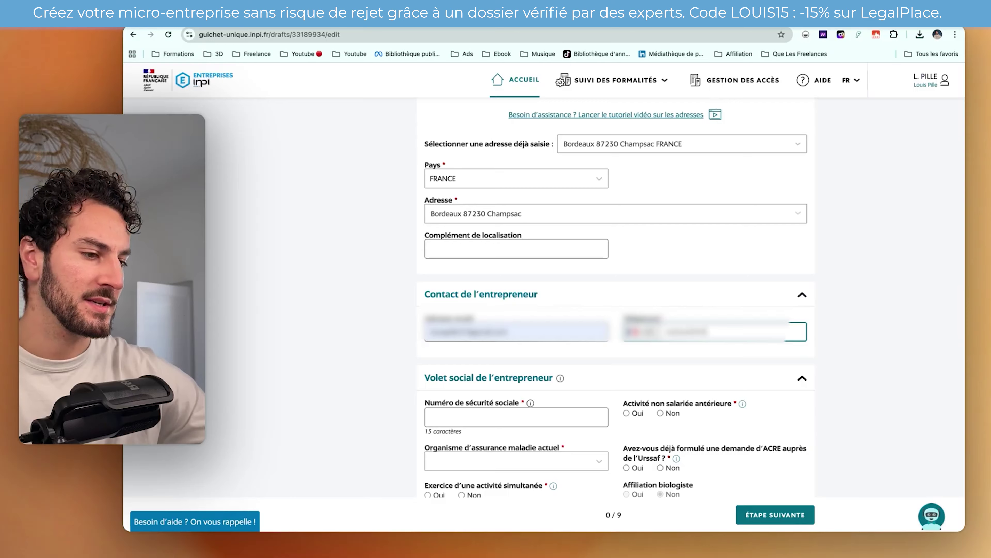
# - Answer Non to prior non-salaried activity and choose Régime général as health insurer
pyautogui.scroll(-2, 483, 286)
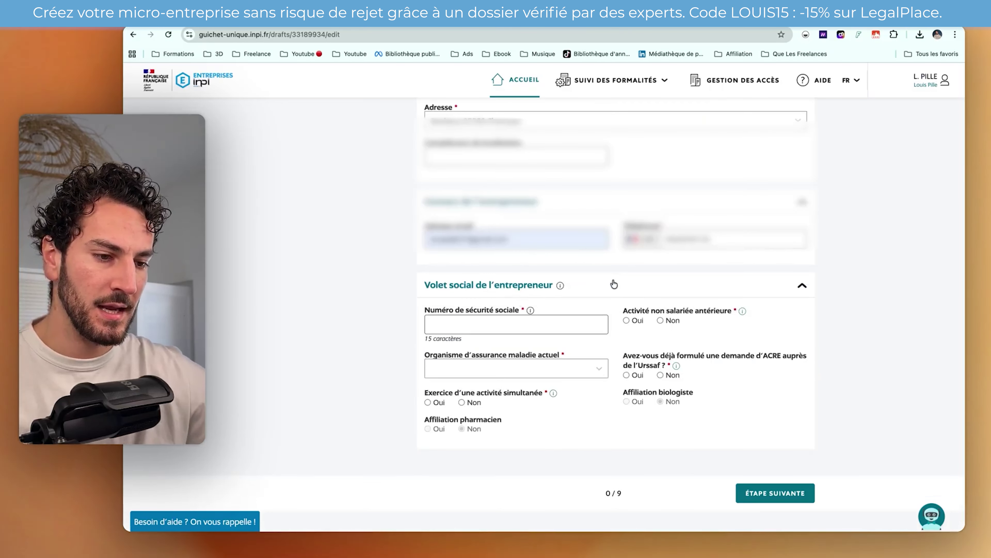
pyautogui.scroll(-1, 615, 284)
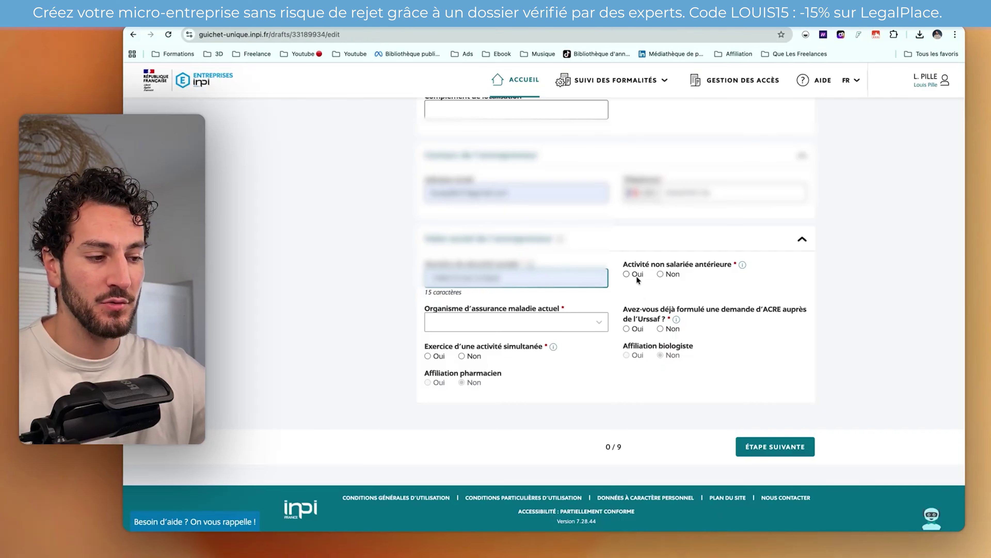
pyautogui.click(662, 274)
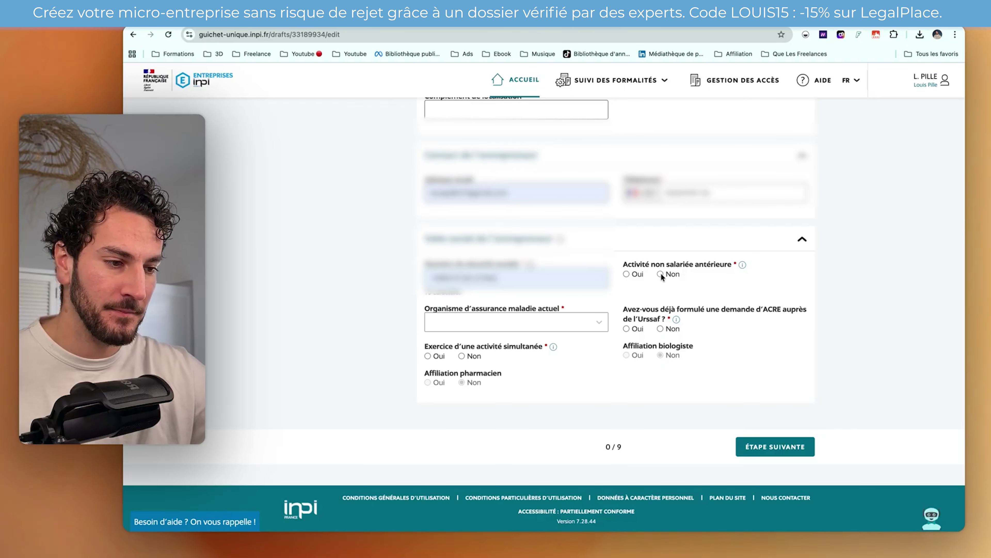
pyautogui.click(661, 273)
pyautogui.click(582, 322)
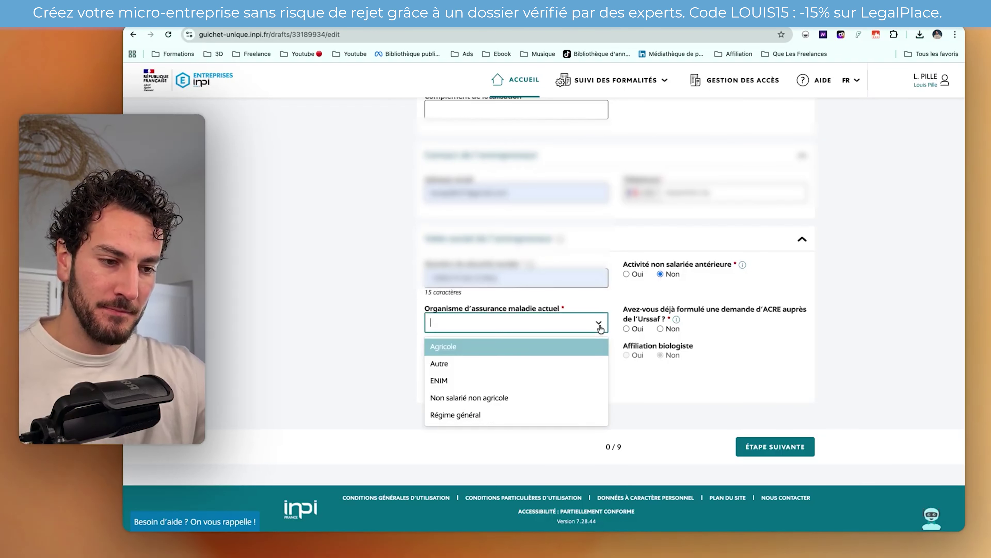
pyautogui.click(574, 408)
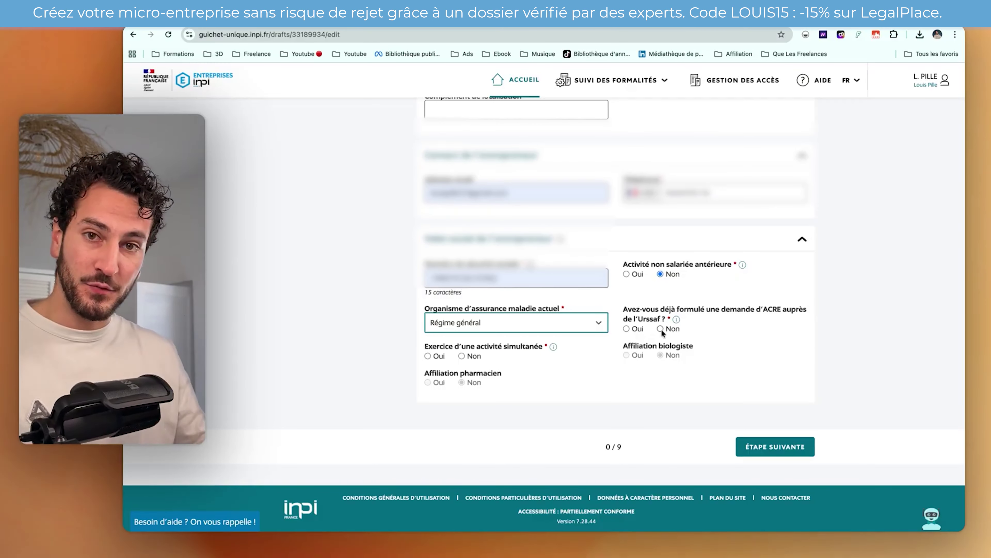
# - Answer Non to ACRE and to simultaneous activity, then continue to the next form step
pyautogui.click(660, 329)
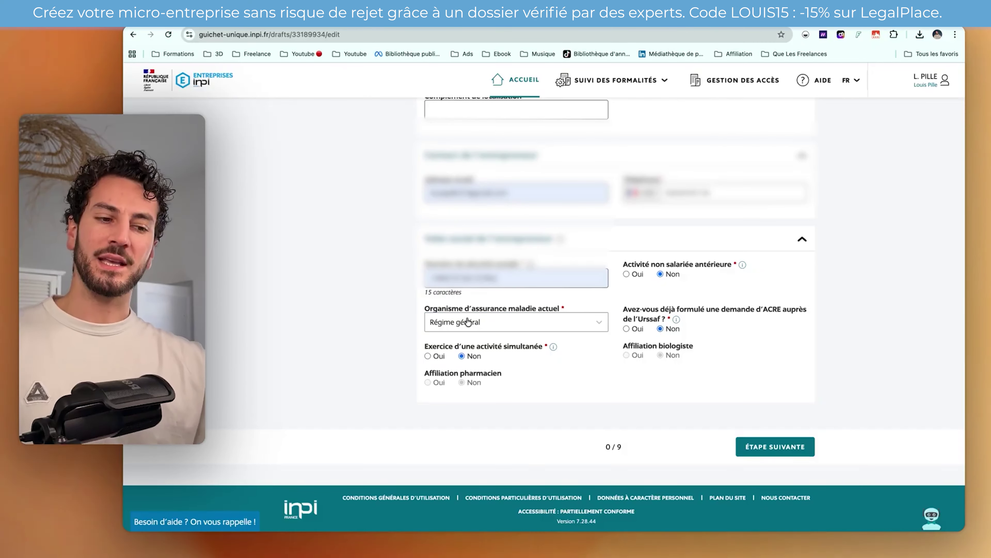
pyautogui.click(471, 353)
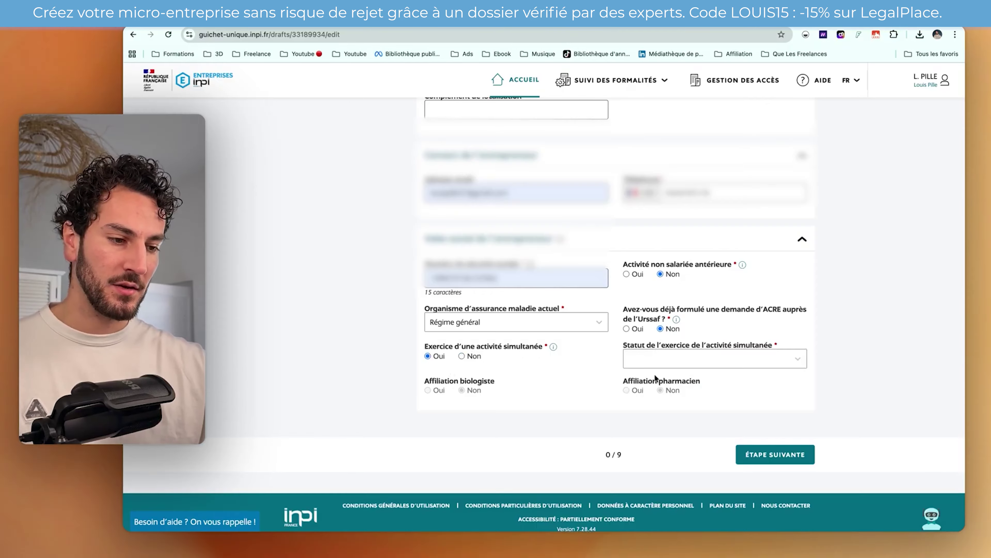
pyautogui.click(672, 360)
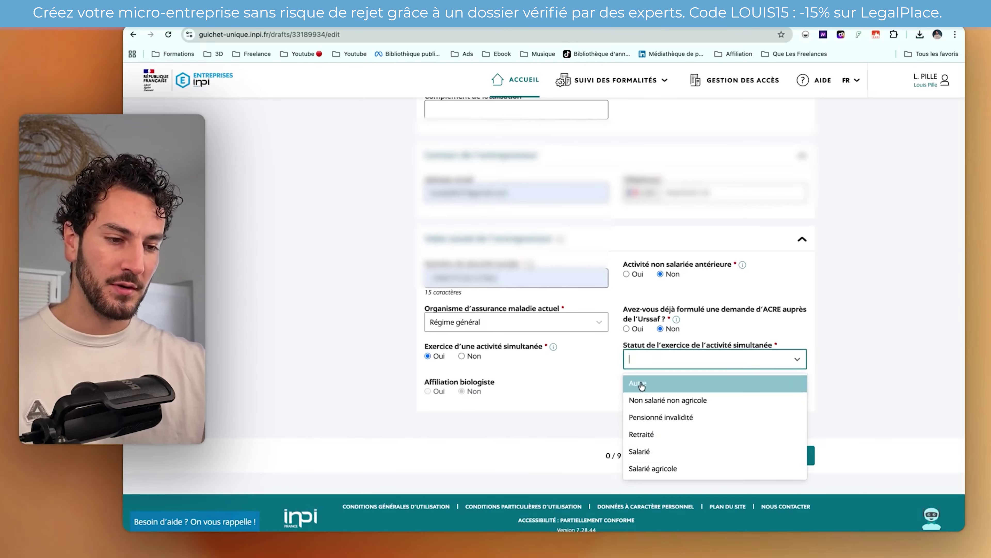
pyautogui.click(462, 356)
pyautogui.click(762, 453)
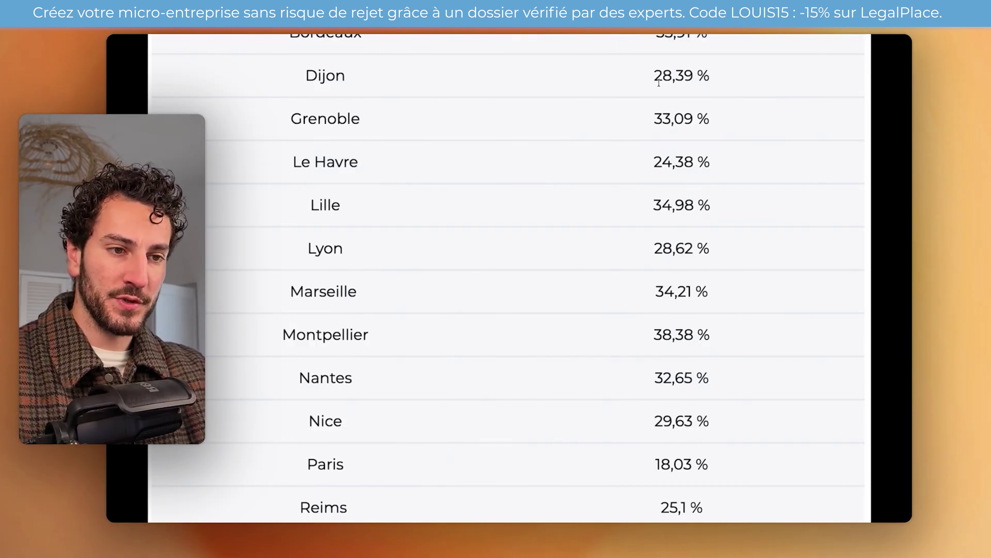
# - Open the LegalPlace Paris domiciliation offer linked in the video description
pyautogui.scroll(-3, 629, 239)
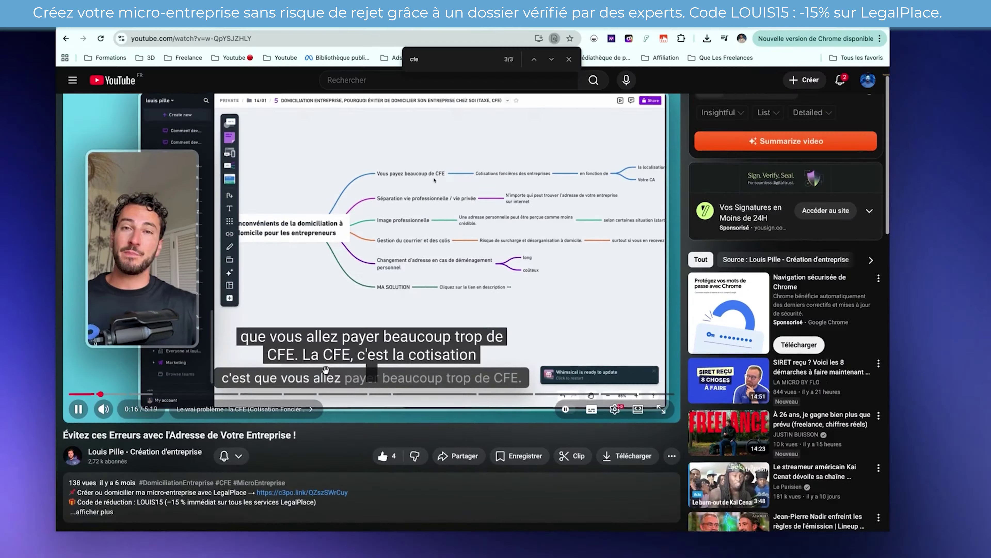
pyautogui.scroll(-3, 327, 373)
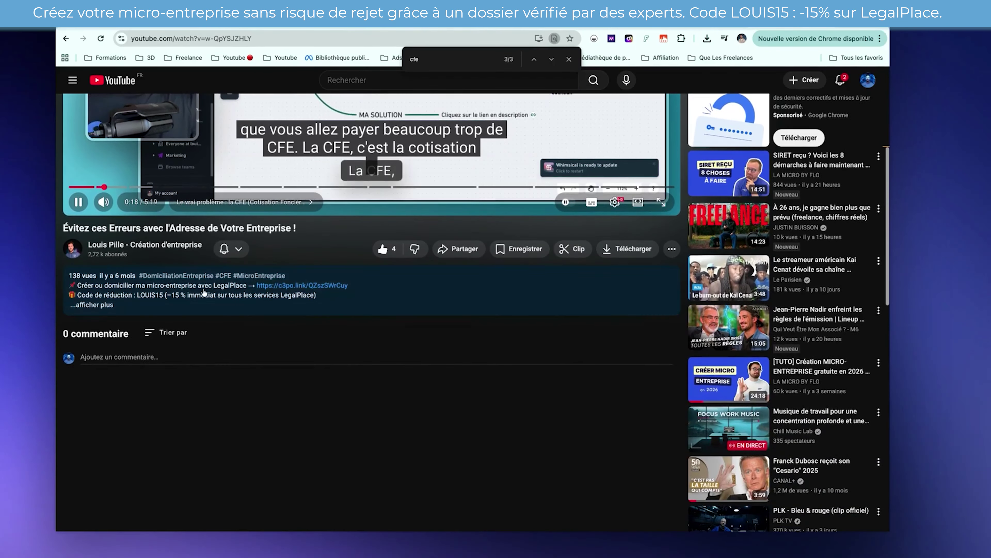
pyautogui.click(301, 285)
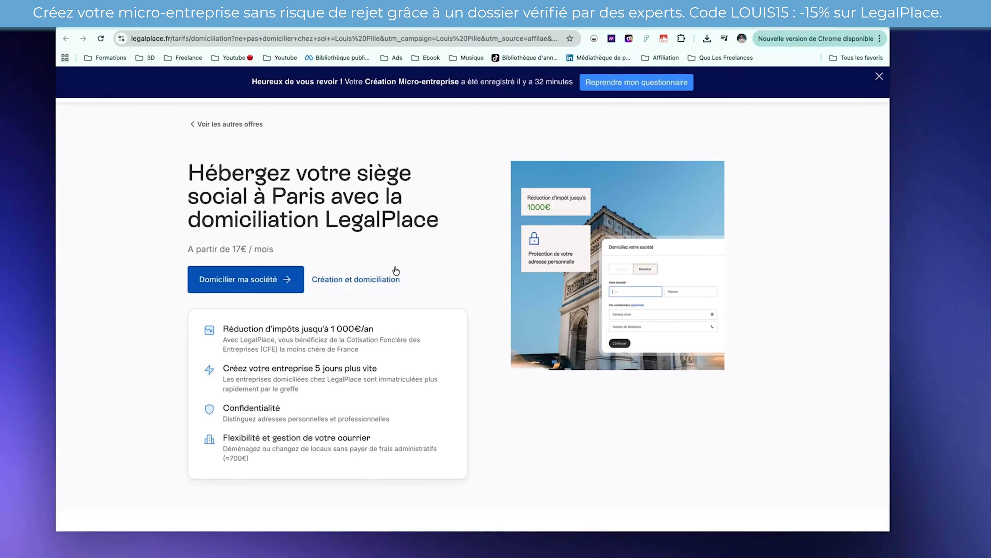
# - Close the 'Heureux de vous revoir' banner and start the 'Domicilier ma société' order
pyautogui.click(880, 75)
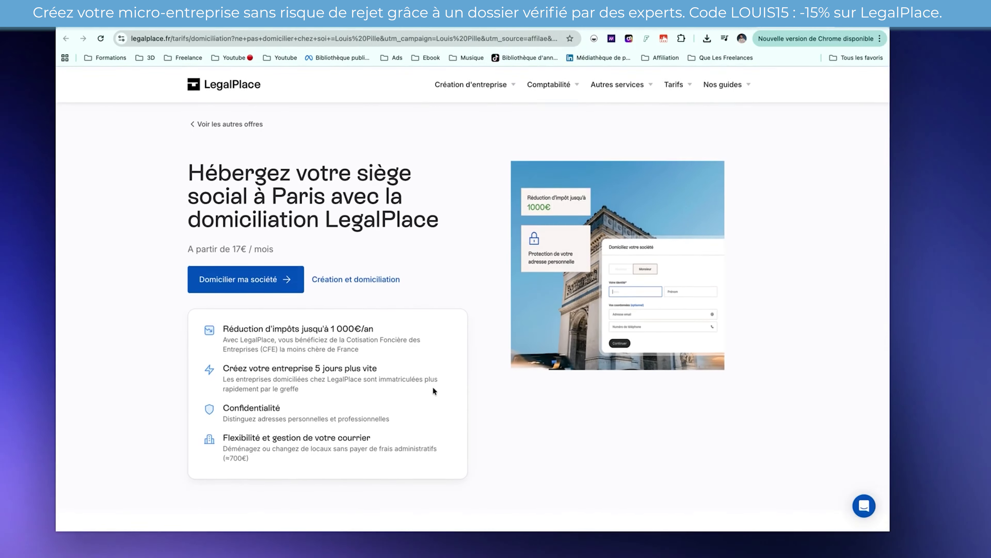
pyautogui.click(232, 289)
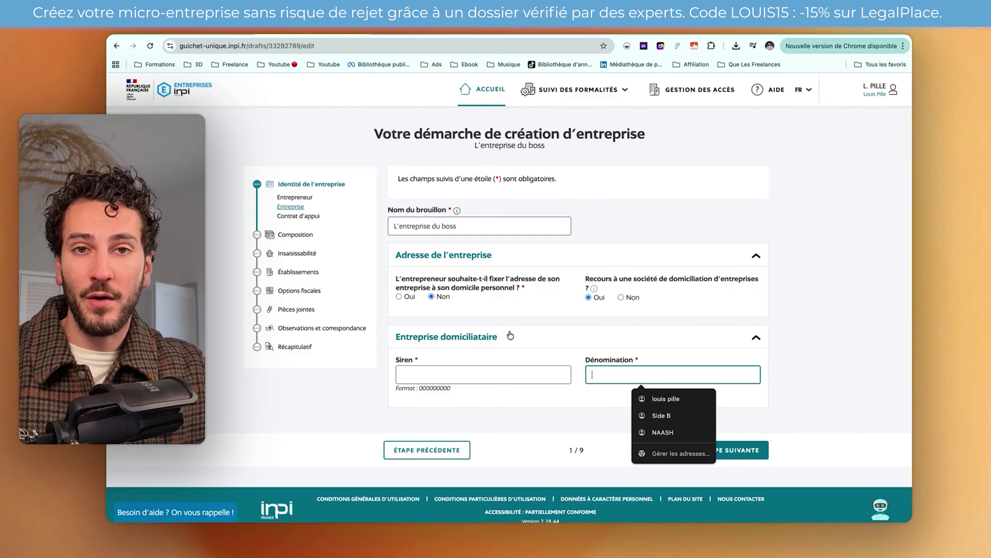
pyautogui.scroll(-1, 510, 335)
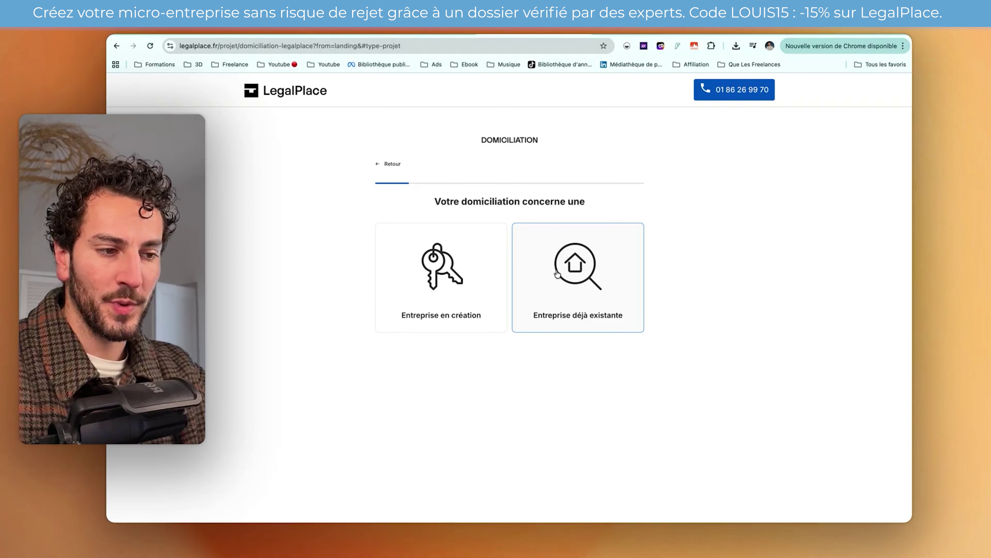
# - Choose Entreprise en création, civility Monsieur, enter the company name, and select Micro-entreprise
pyautogui.click(425, 267)
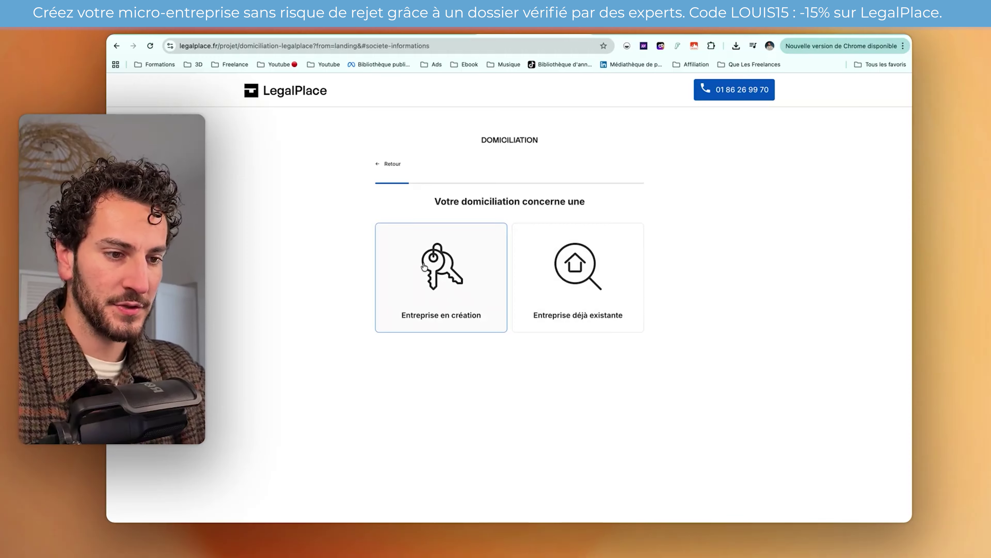
pyautogui.click(525, 257)
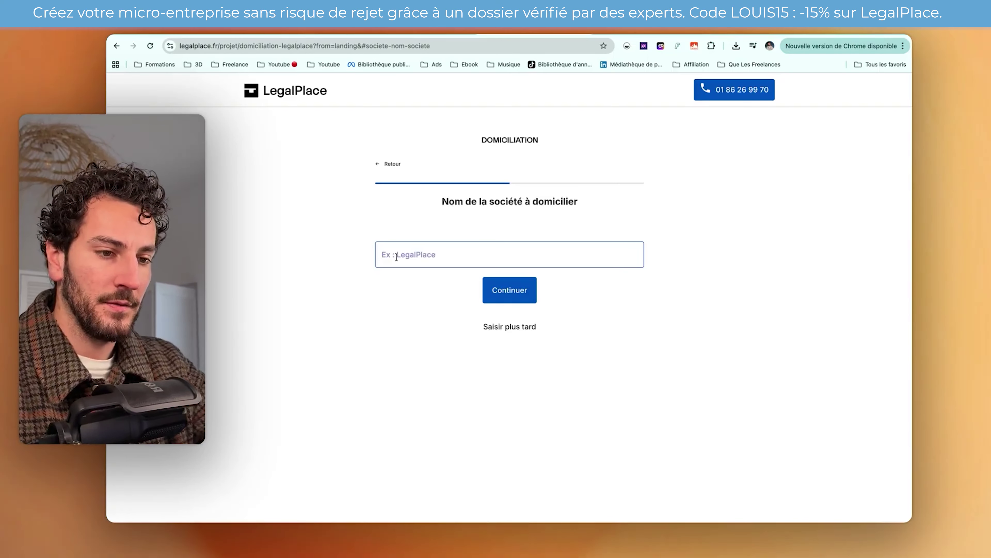
pyautogui.write('Louis Pille')
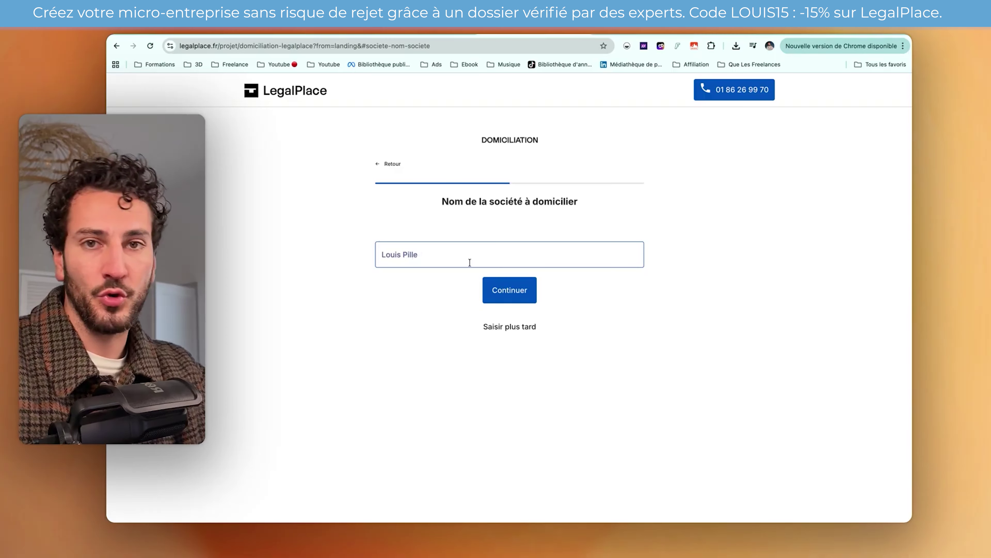
pyautogui.click(493, 290)
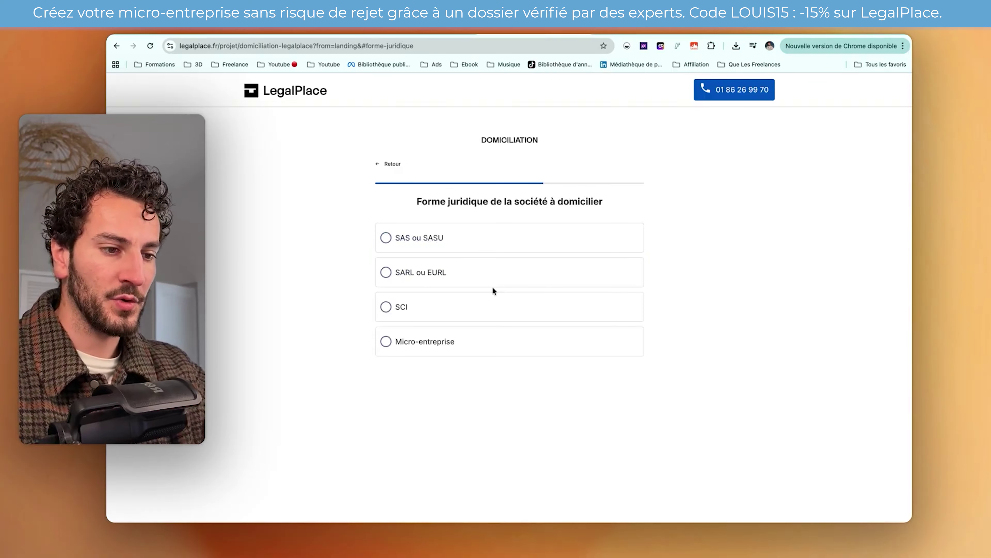
pyautogui.click(385, 341)
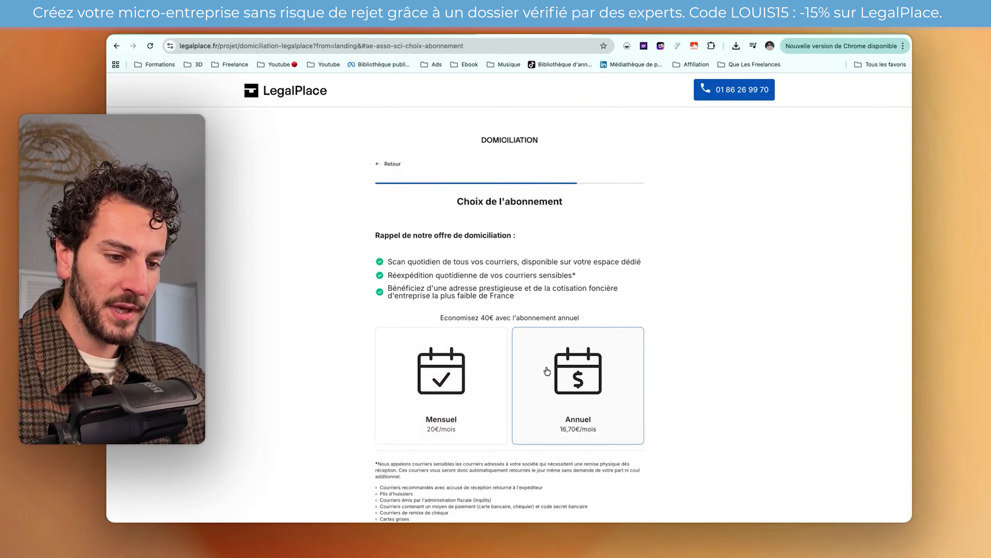
# - Choose the Annuel plan at 16,70€/mois with Pas de réexpédition for mail forwarding
pyautogui.scroll(-3, 547, 371)
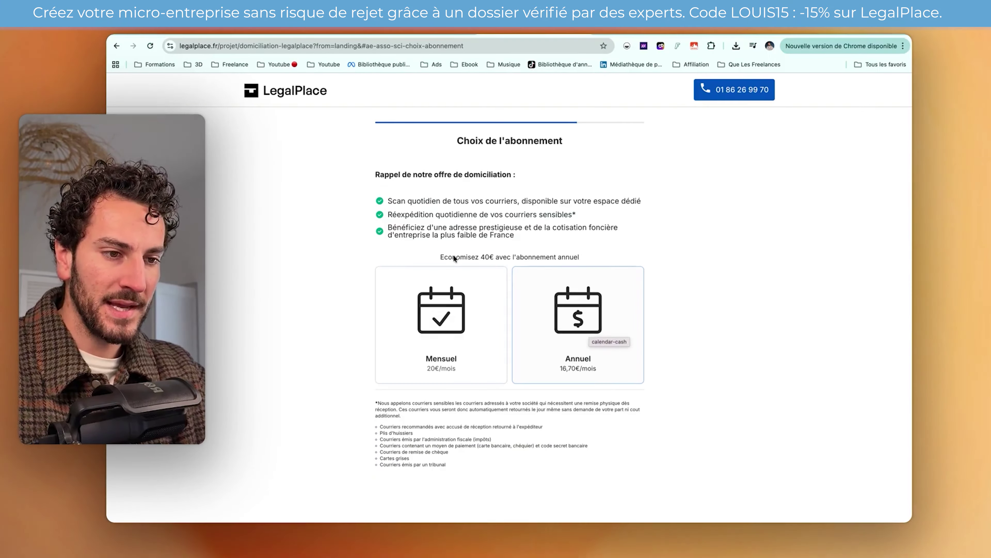
pyautogui.moveTo(393, 201); pyautogui.dragTo(477, 202)
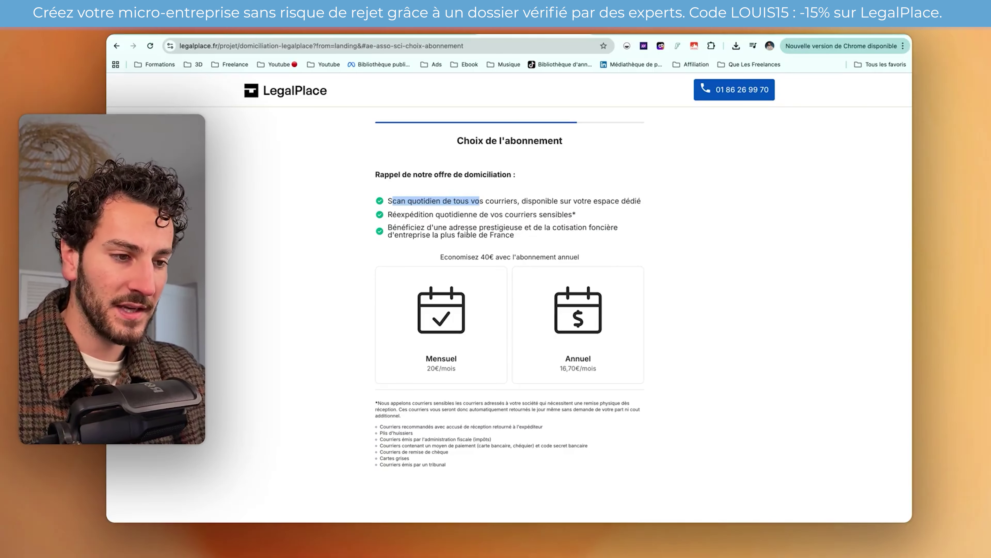
pyautogui.click(570, 238)
pyautogui.moveTo(434, 228); pyautogui.dragTo(522, 228)
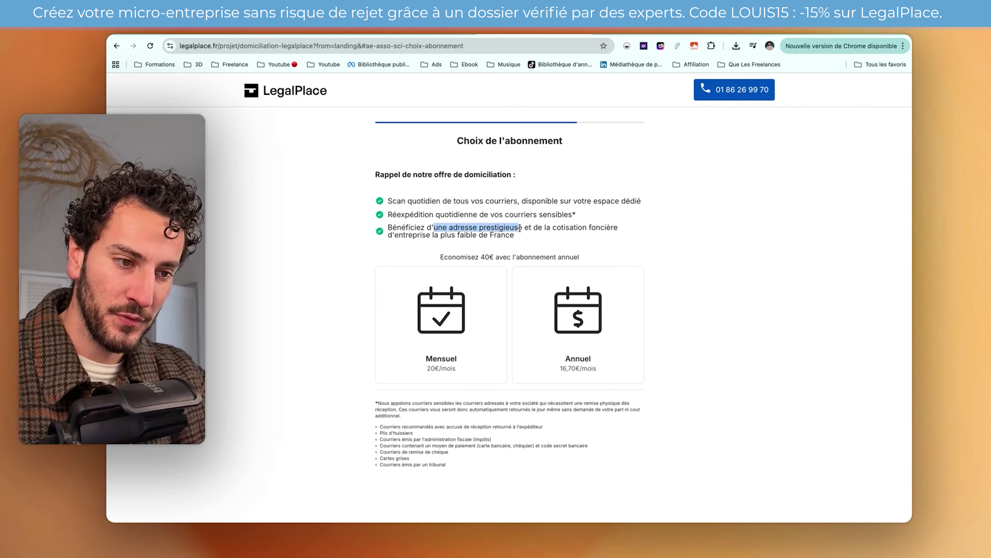
pyautogui.scroll(-1, 585, 328)
pyautogui.click(584, 307)
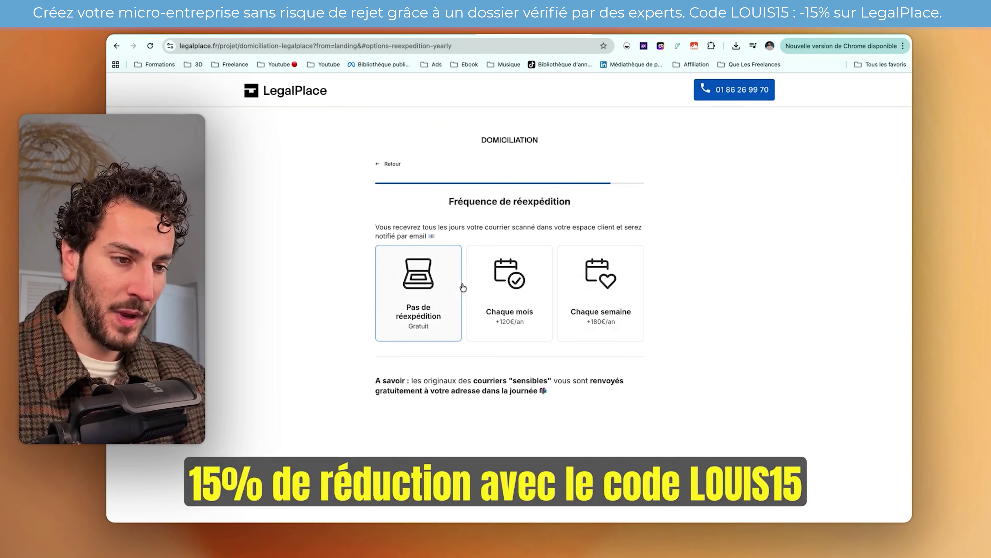
pyautogui.moveTo(379, 228); pyautogui.dragTo(480, 229)
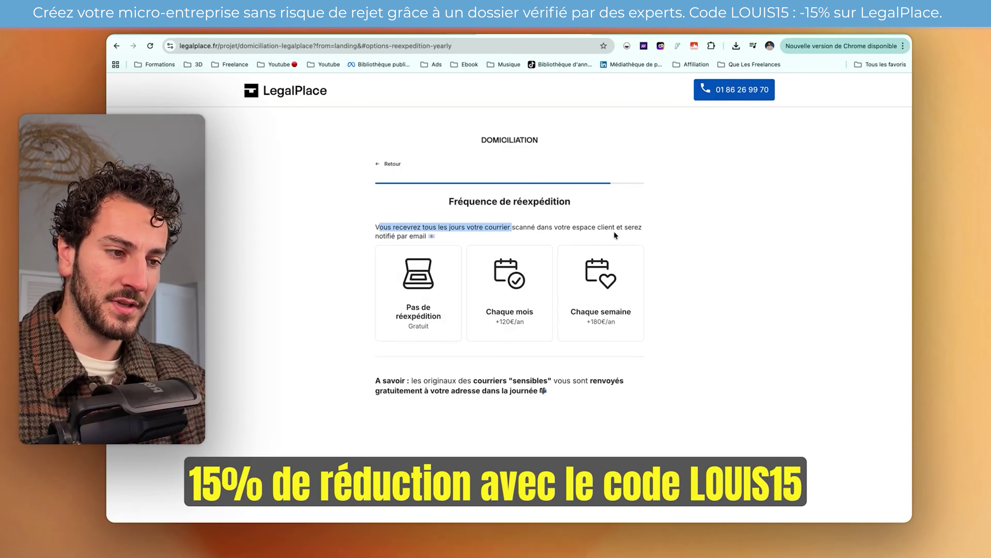
pyautogui.click(422, 301)
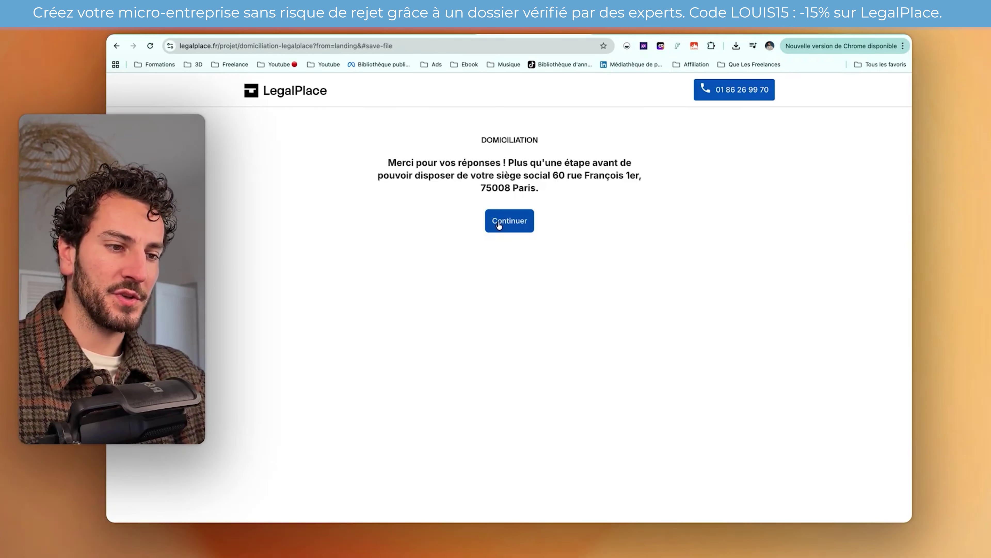
# - Reach the order summary and apply the discount coupon LOUIS15
pyautogui.click(498, 222)
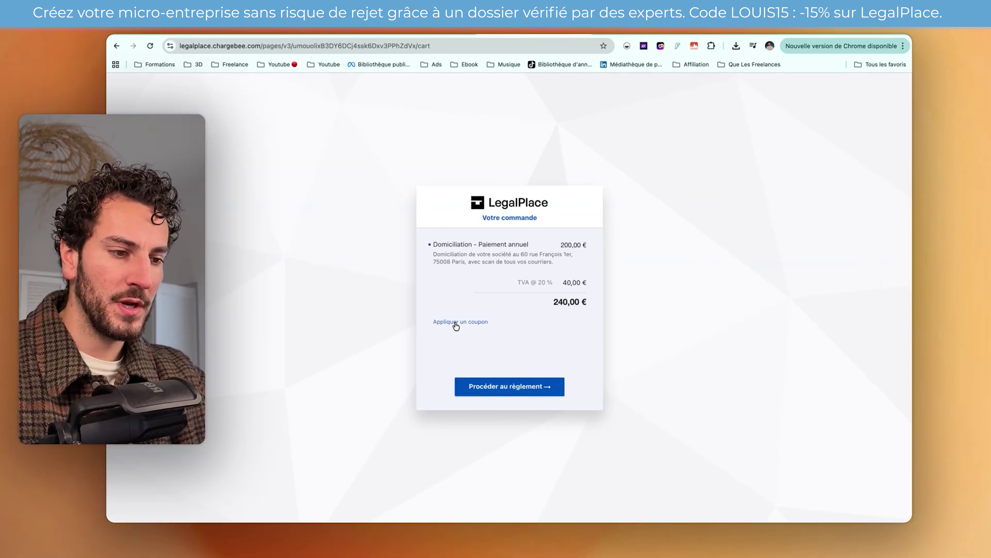
pyautogui.click(456, 322)
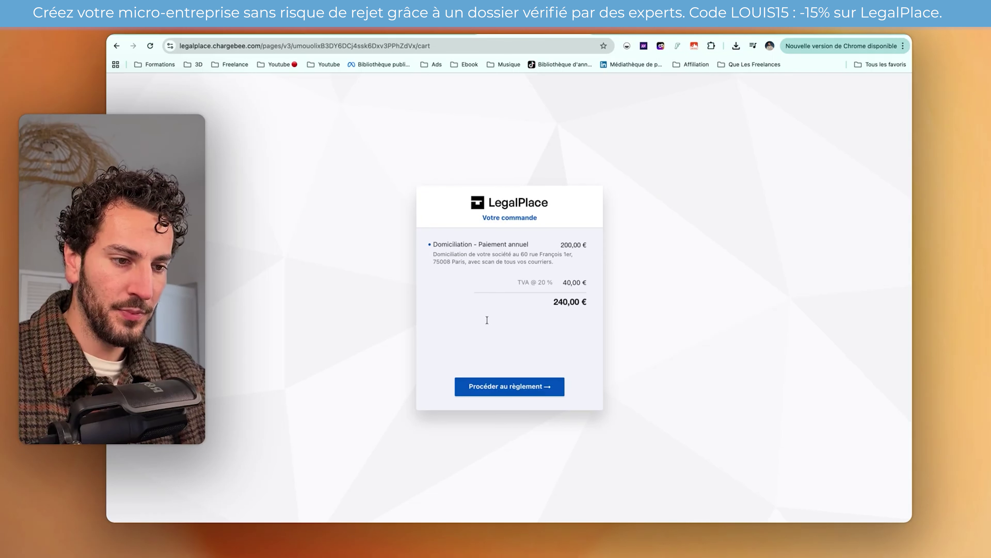
pyautogui.write('LOUIS15')
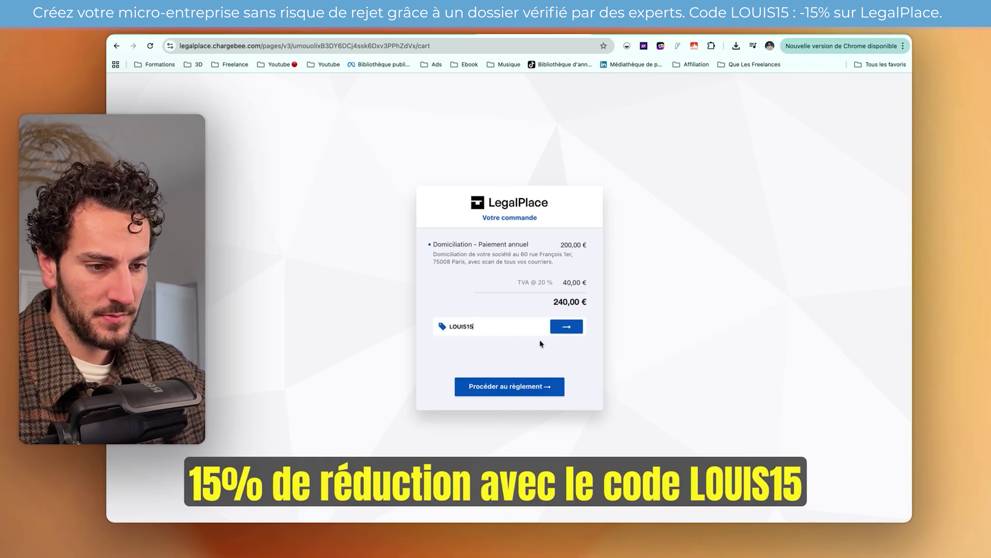
pyautogui.press('Return')
# - Proceed to payment, then copy LegalPlace PDP's SIREN 991 362 112 from its directory record
pyautogui.click(503, 389)
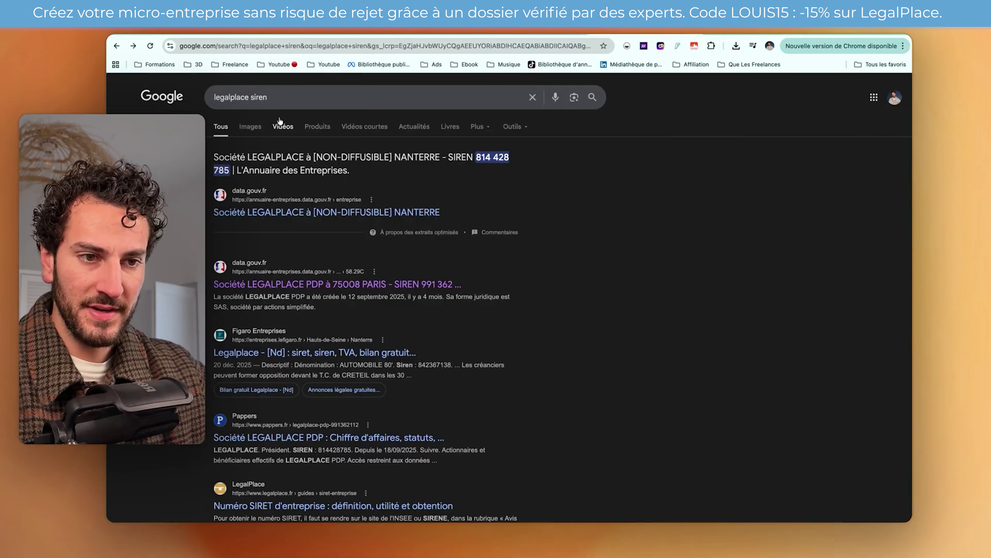
pyautogui.click(256, 284)
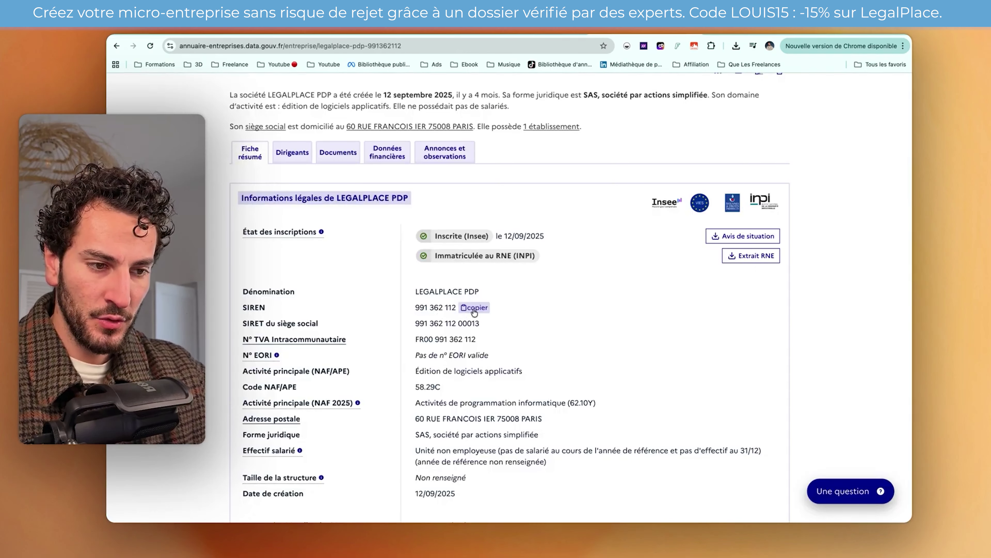
pyautogui.click(473, 309)
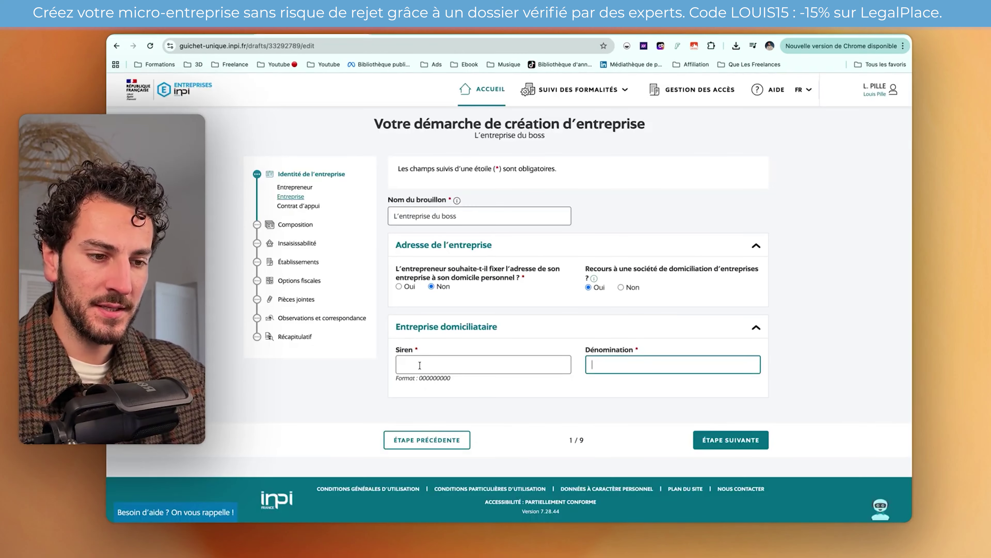
# - Enter domiciliation company Siren 991362112 and Dénomination LegalPlace, then continue
pyautogui.click(420, 365)
pyautogui.write('991362112')
pyautogui.click(621, 372)
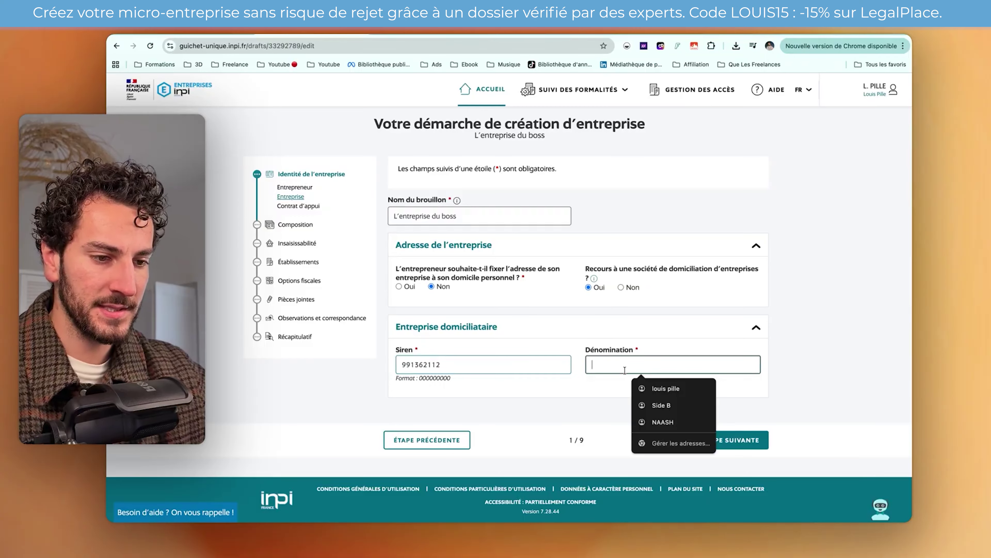
pyautogui.write('LegalPlace')
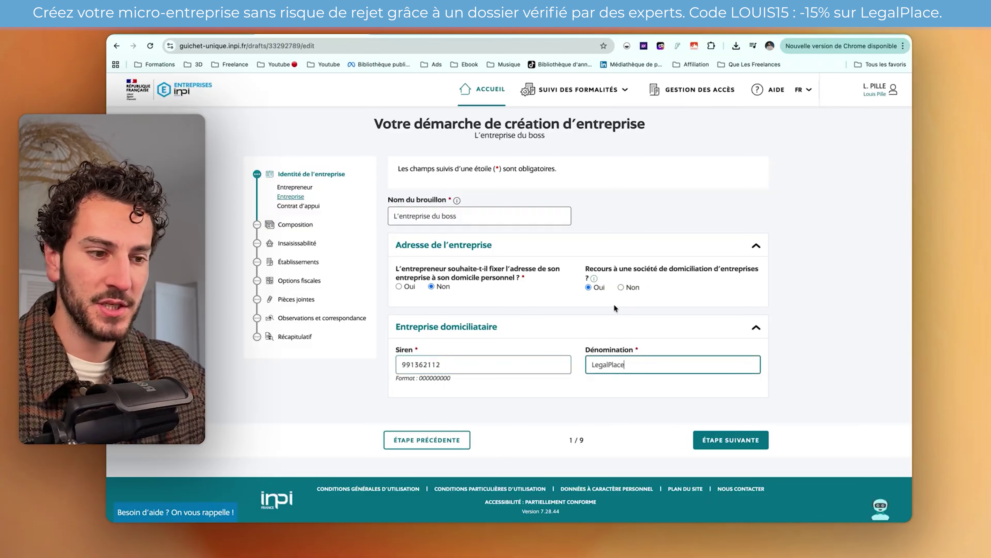
pyautogui.click(714, 440)
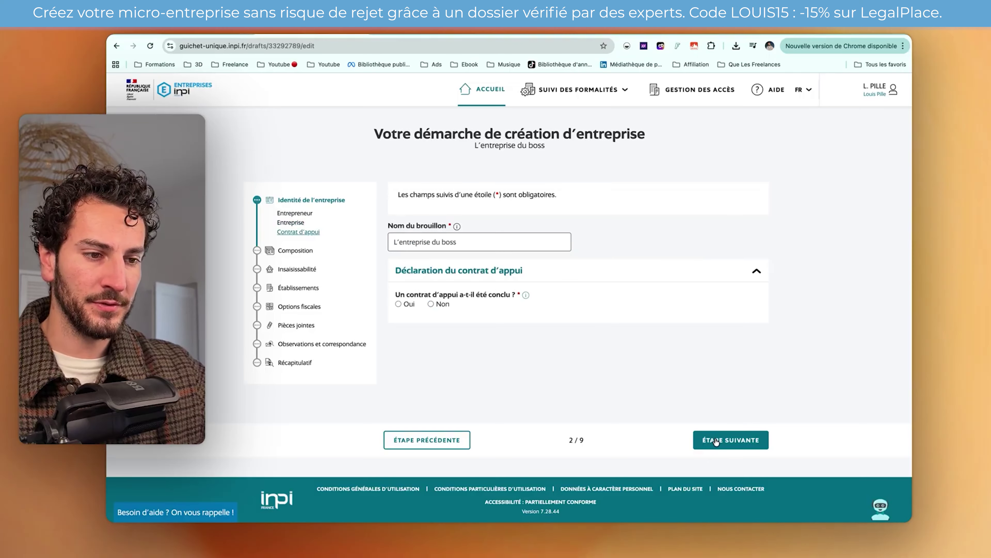
# - Answer Non to the contrat d'appui question and advance to step 3, Composition
pyautogui.moveTo(526, 297)
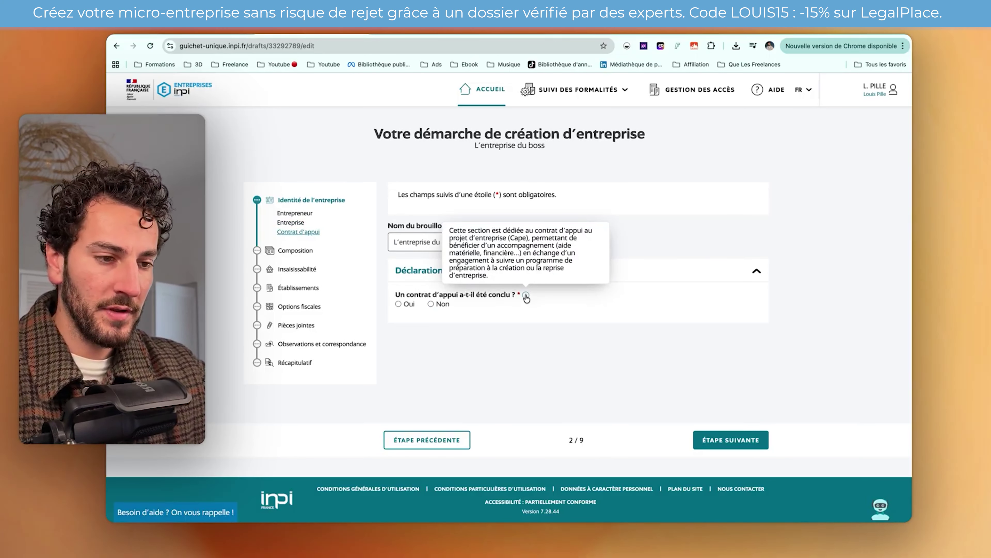
pyautogui.click(431, 304)
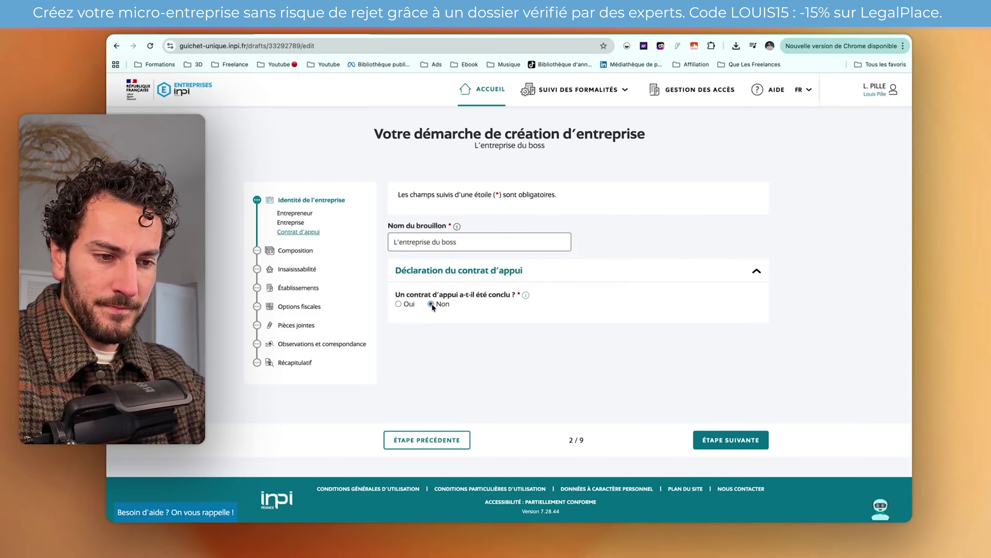
pyautogui.click(716, 445)
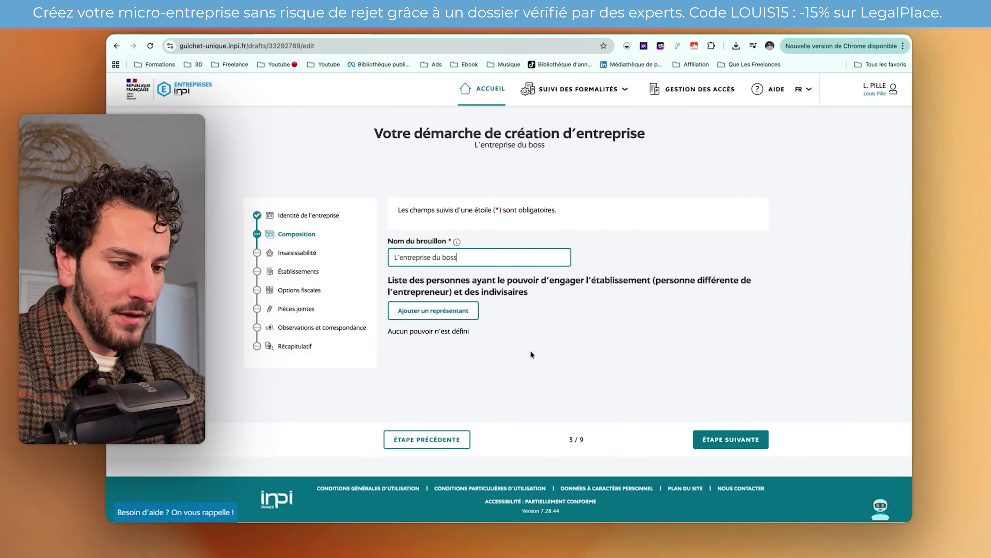
# - Skip Composition without representatives, answer Non to the insaisissabilité question, and reach Établissements
pyautogui.click(712, 441)
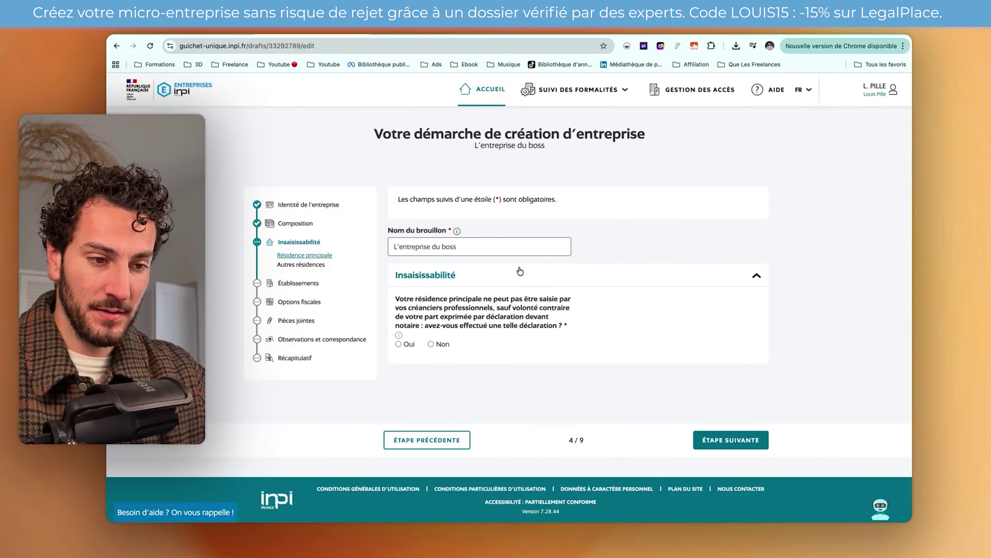
pyautogui.moveTo(494, 307); pyautogui.dragTo(513, 317)
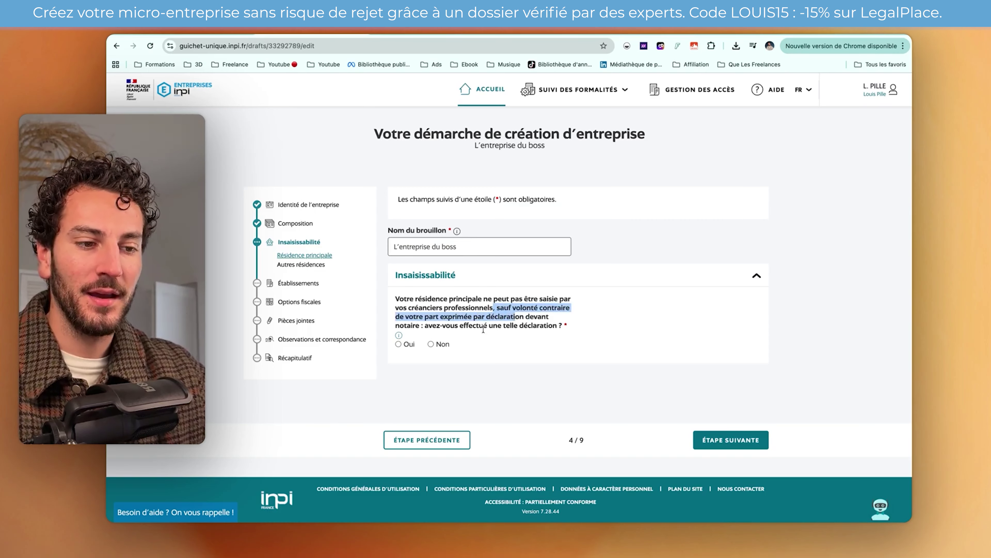
pyautogui.click(430, 344)
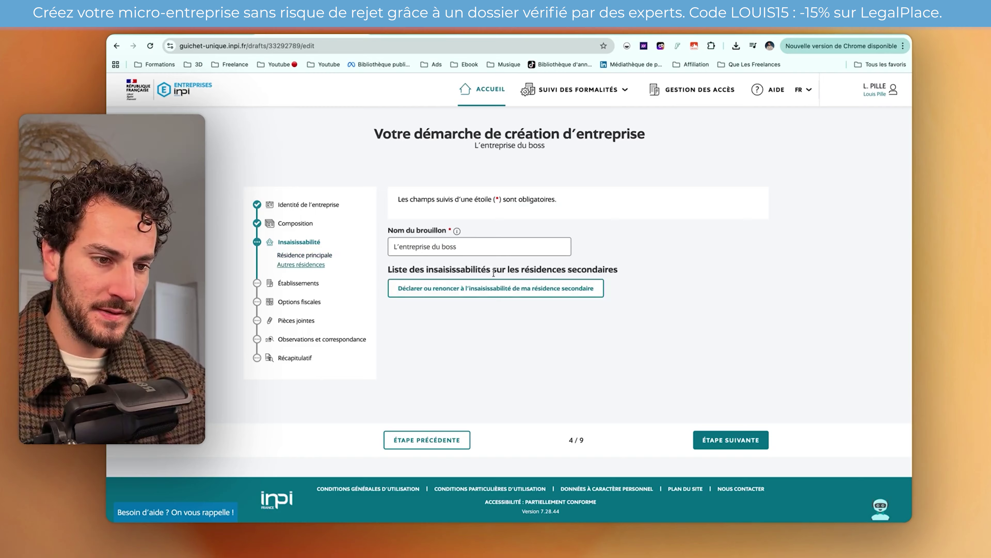
pyautogui.click(714, 441)
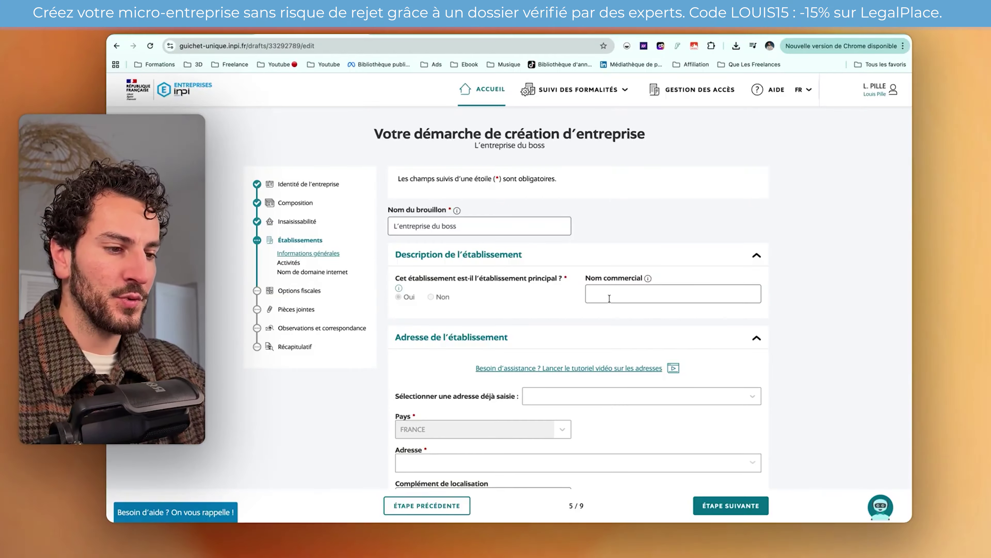
# - Type a trade name into Nom commercial, then clear the field back to empty
pyautogui.click(609, 298)
pyautogui.write('L’entreprise du boss')
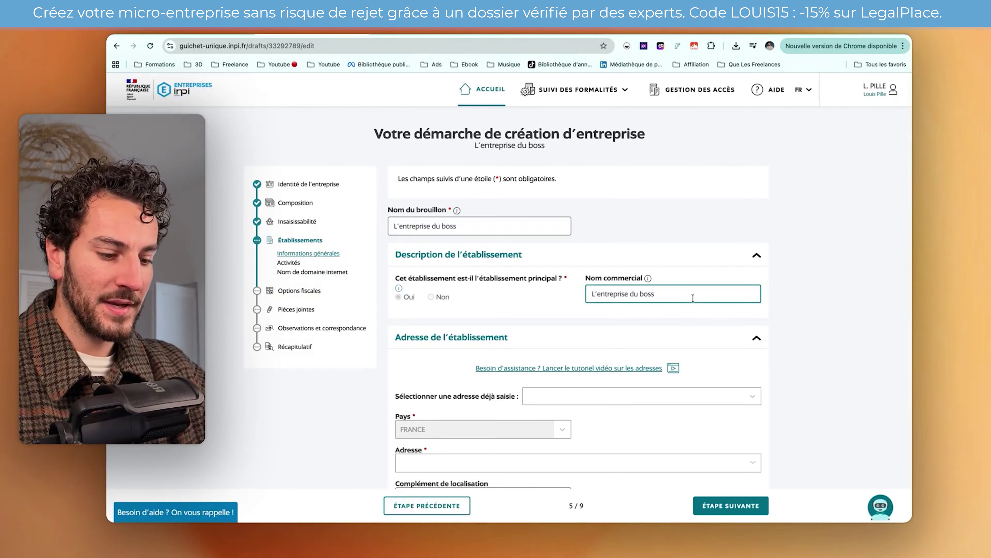
pyautogui.write('/ Louis Pille')
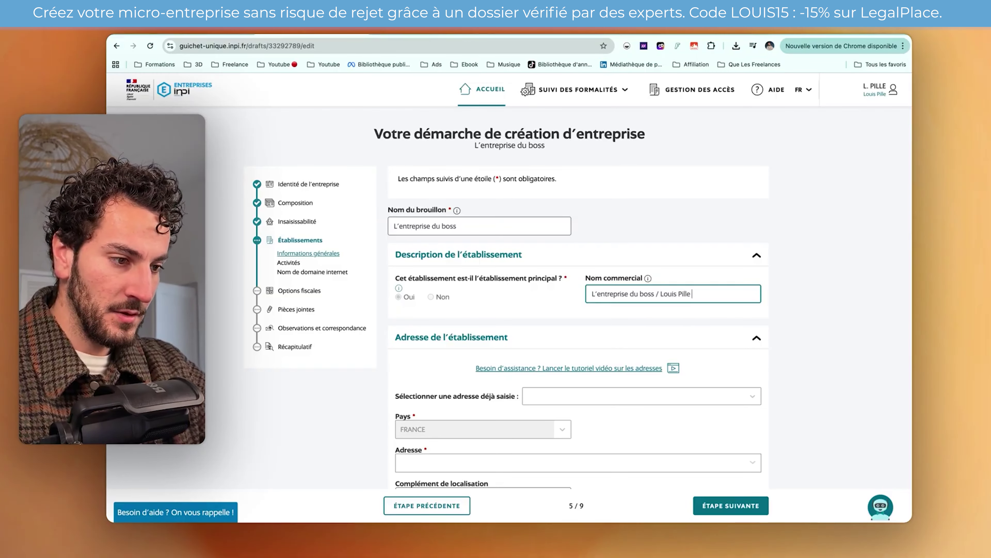
pyautogui.write(' EI')
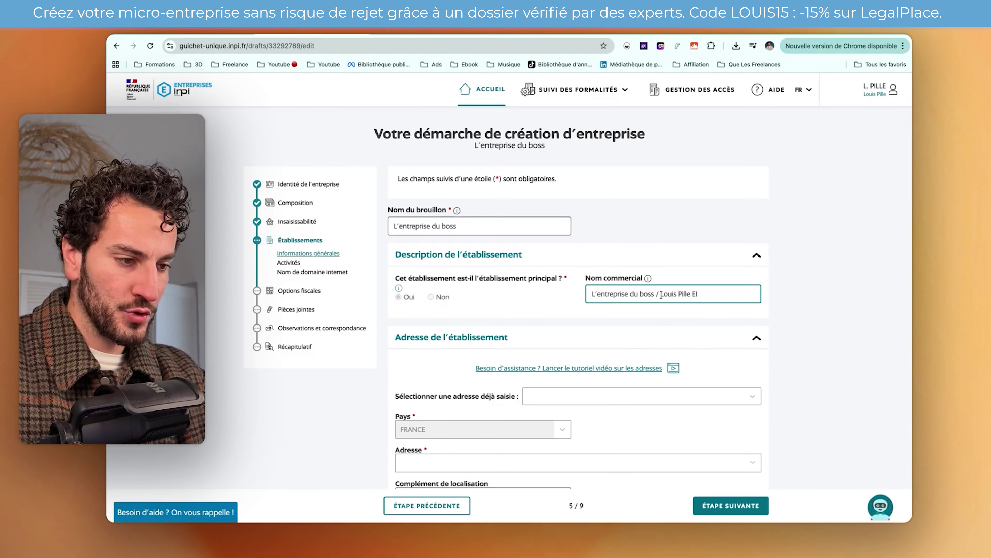
pyautogui.press('super+a')
pyautogui.press('BackSpace')
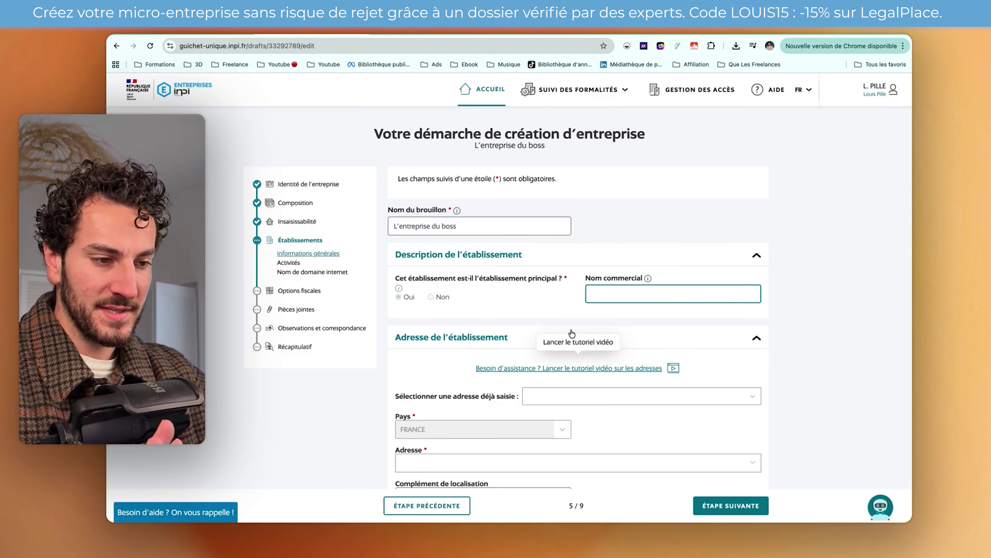
pyautogui.scroll(-2, 580, 273)
pyautogui.scroll(-3, 579, 273)
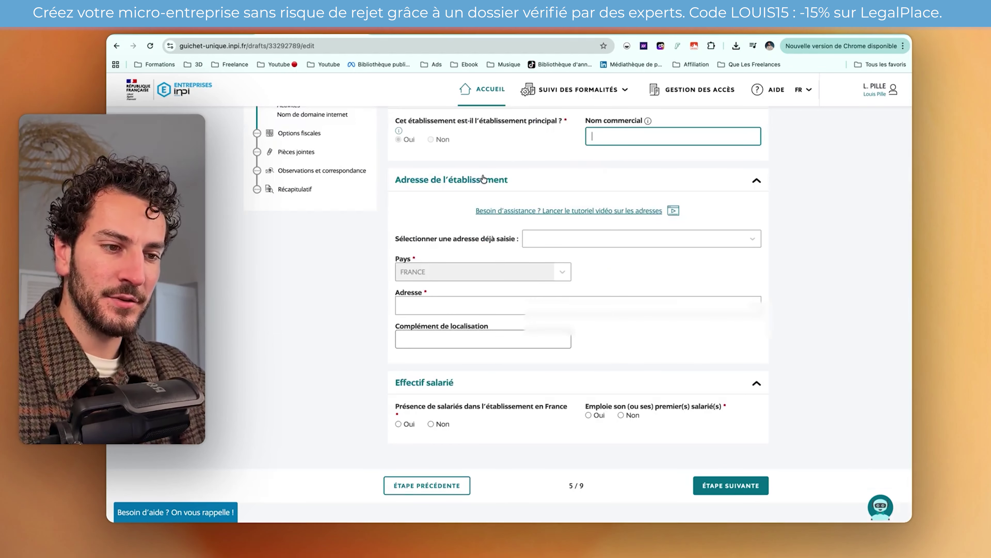
pyautogui.scroll(2, 484, 180)
pyautogui.click(547, 321)
pyautogui.click(551, 323)
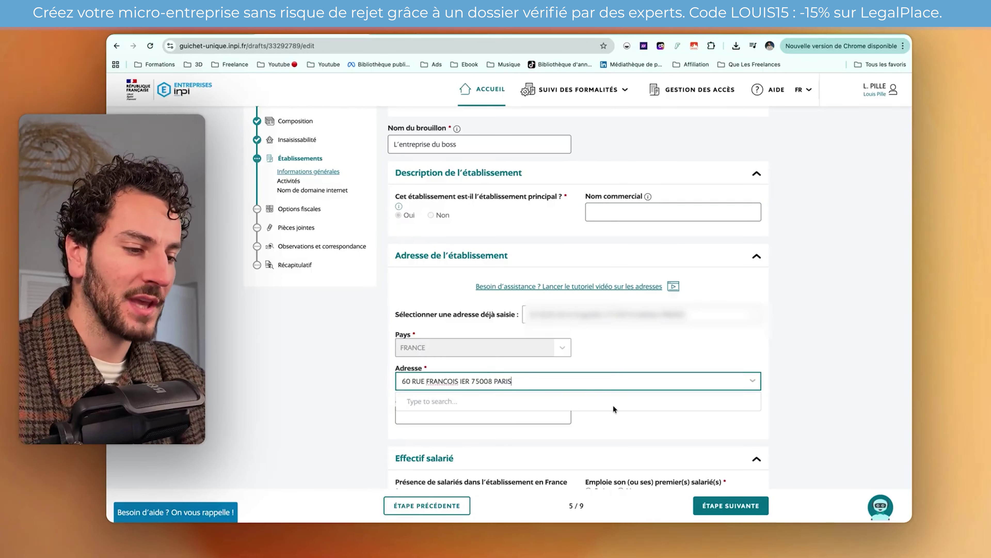
pyautogui.click(612, 421)
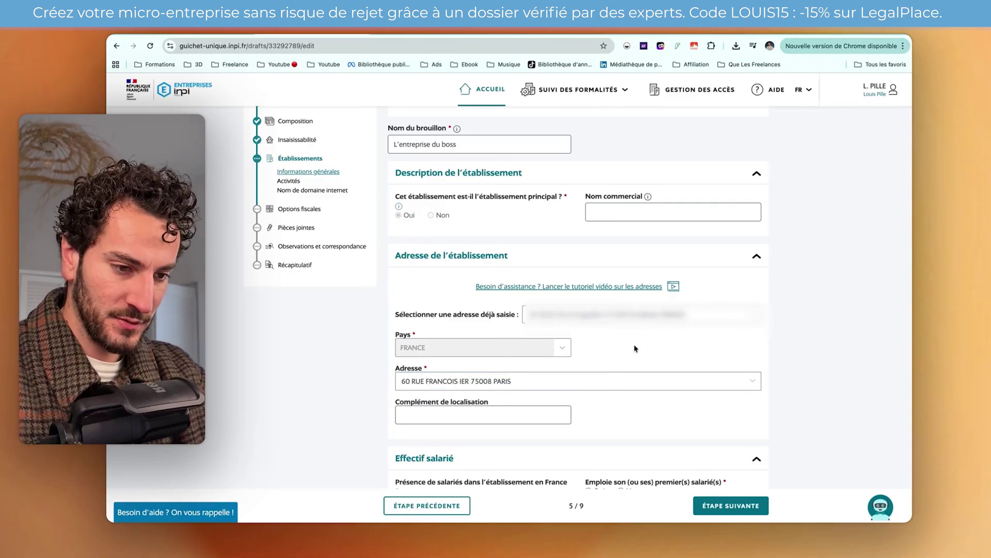
pyautogui.scroll(-3, 444, 398)
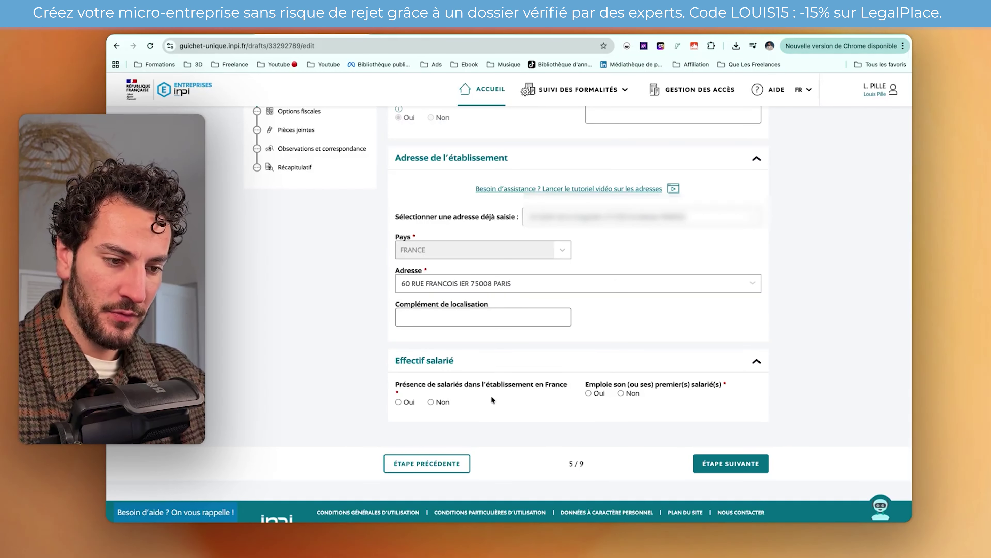
pyautogui.click(444, 399)
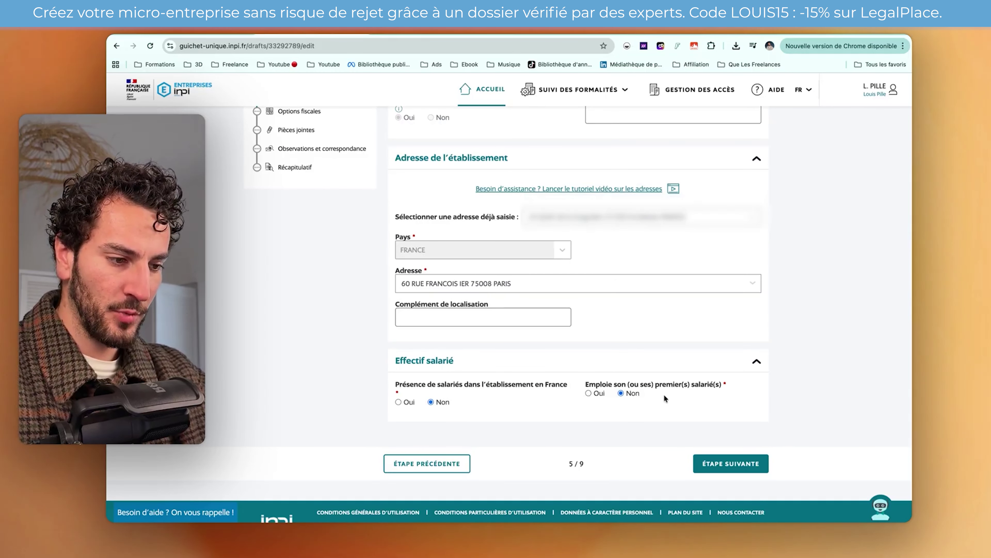
pyautogui.click(705, 462)
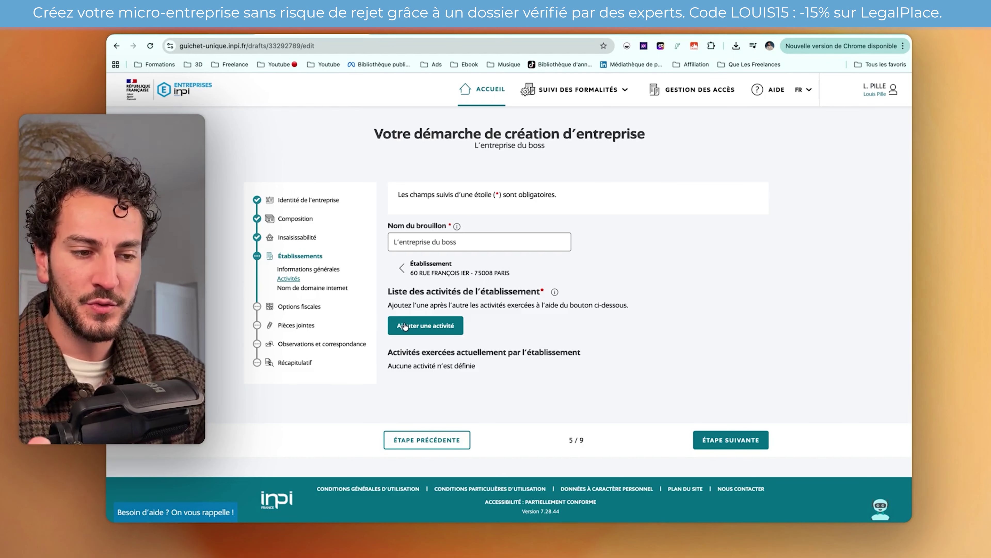
# - Add a new activity starting 01/02/2026 and mark it as the main activity
pyautogui.click(441, 333)
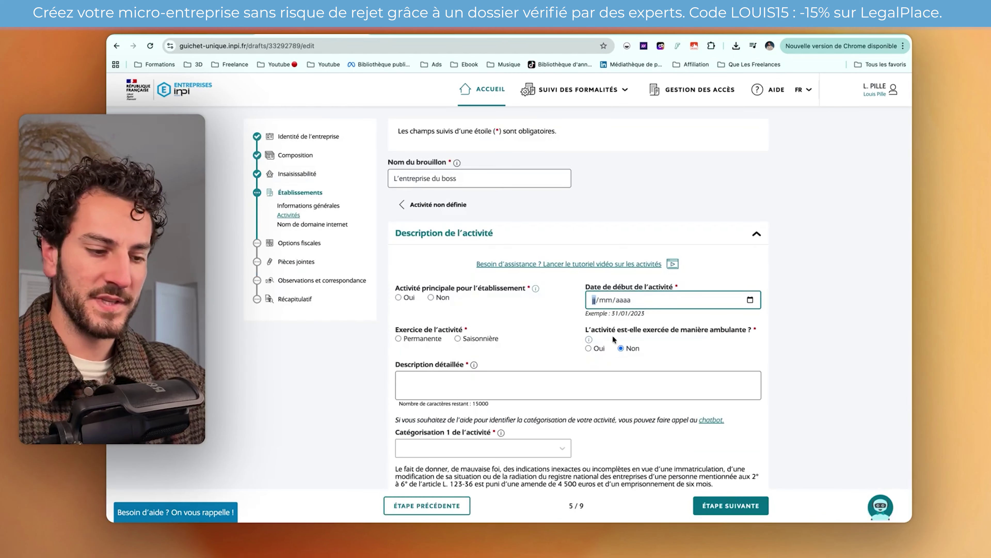
pyautogui.write('01/')
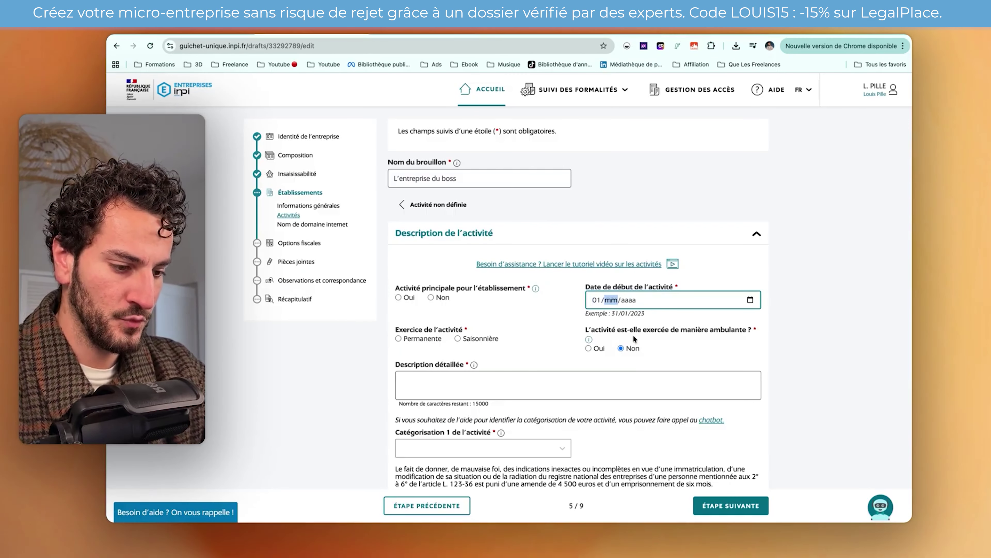
pyautogui.write('02/2')
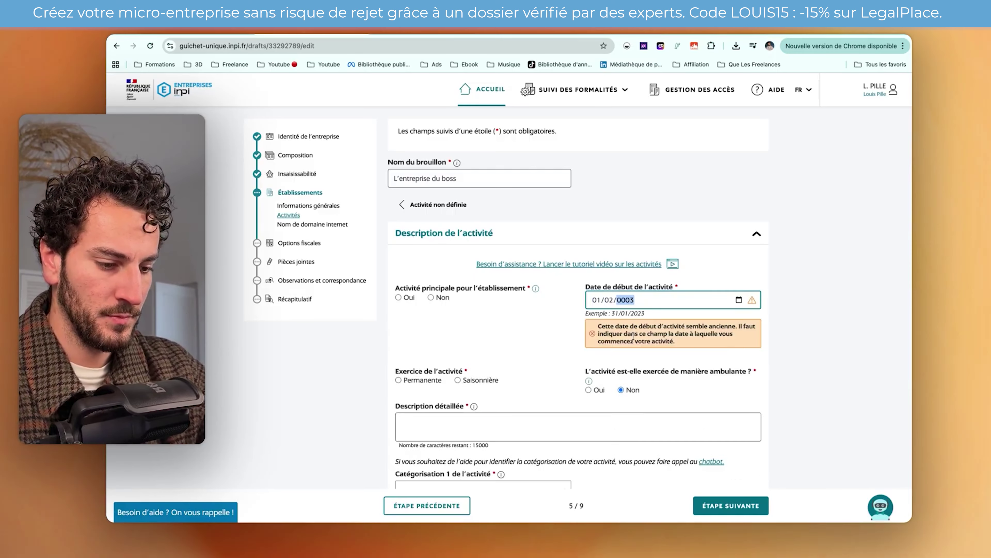
pyautogui.write('026')
pyautogui.click(450, 308)
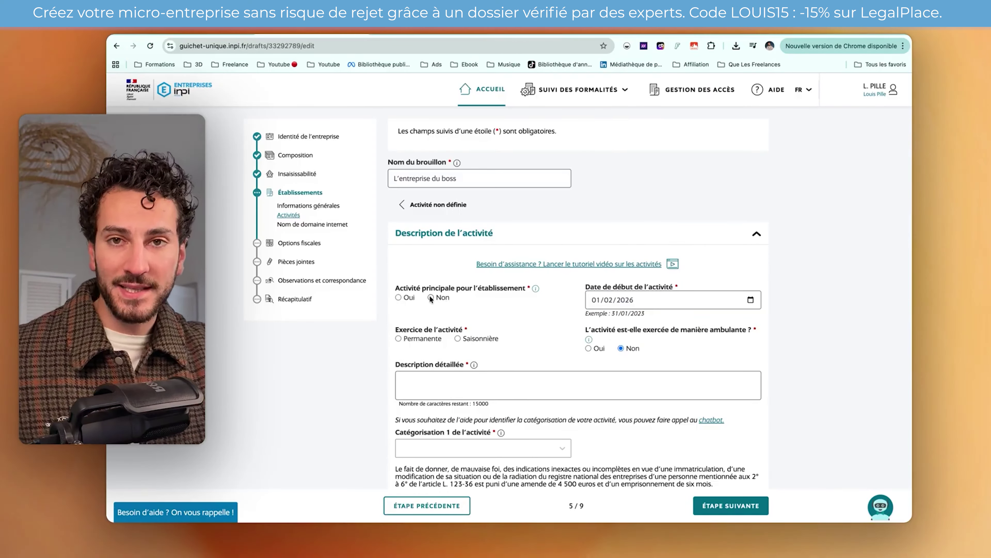
pyautogui.click(398, 297)
pyautogui.scroll(-1, 515, 325)
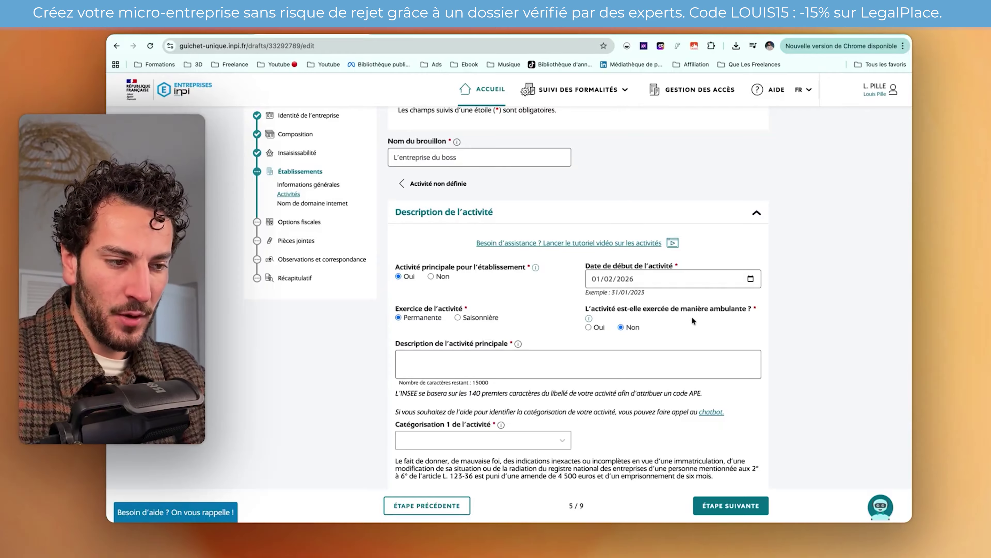
pyautogui.scroll(-1, 692, 317)
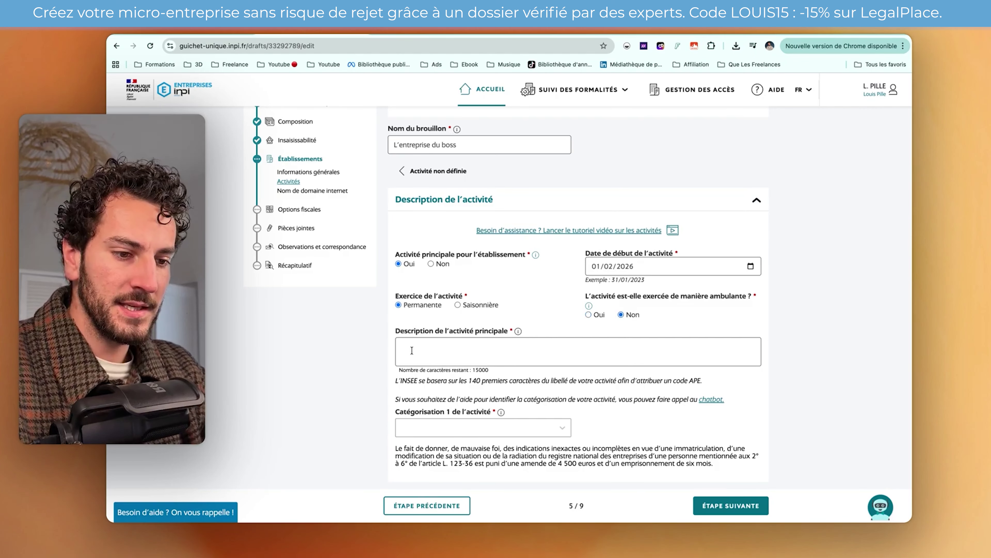
# - Describe the main activity as 'monteur vidéo de présentation pour des entreprises locales'
pyautogui.click(506, 346)
pyautogui.write('F')
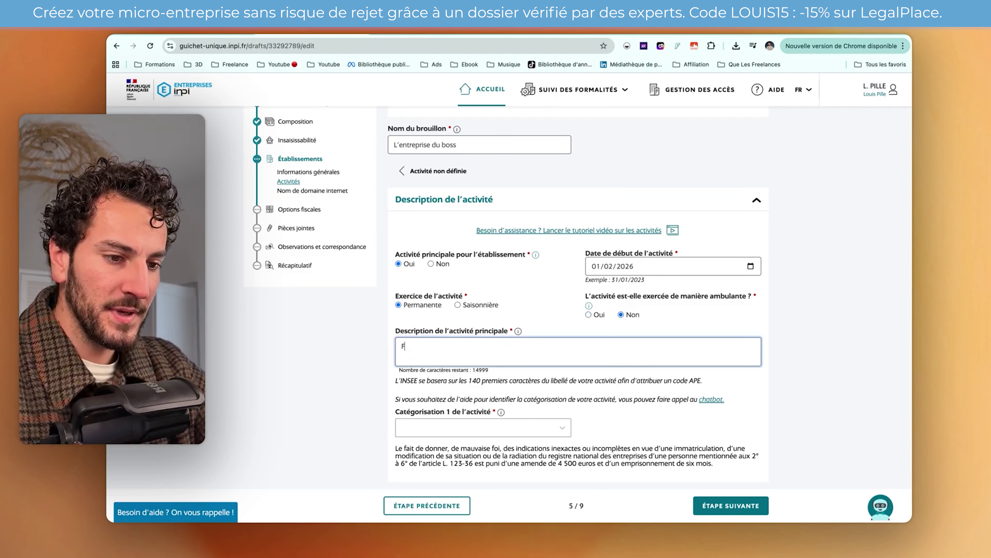
pyautogui.press('BackSpace')
pyautogui.write('Freelance')
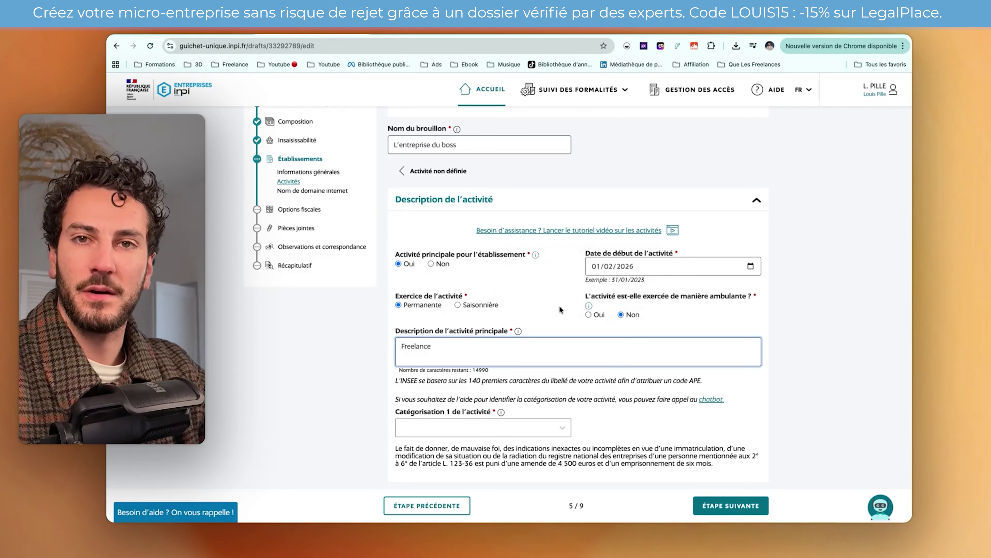
pyautogui.press('super+a')
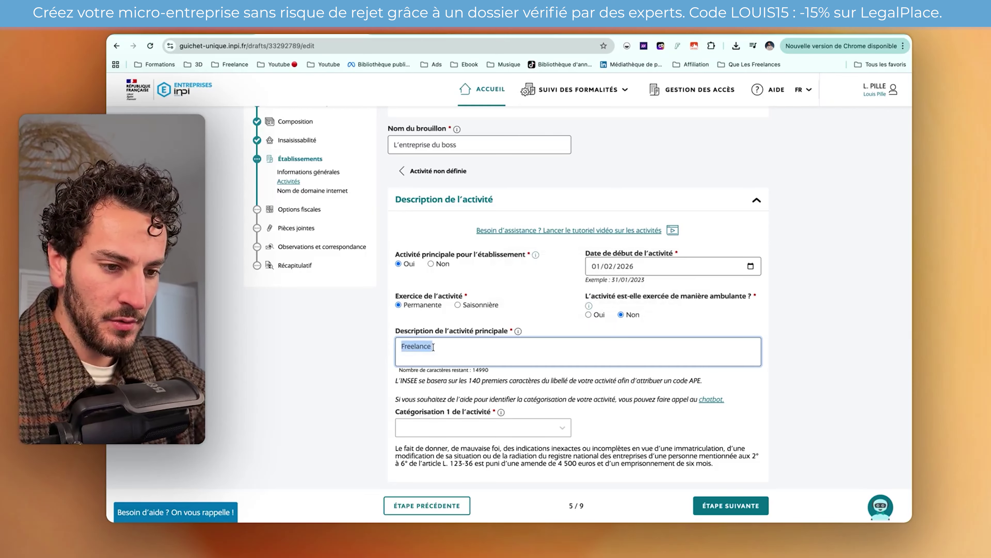
pyautogui.scroll(-1, 434, 347)
pyautogui.write('monteur vidéo ')
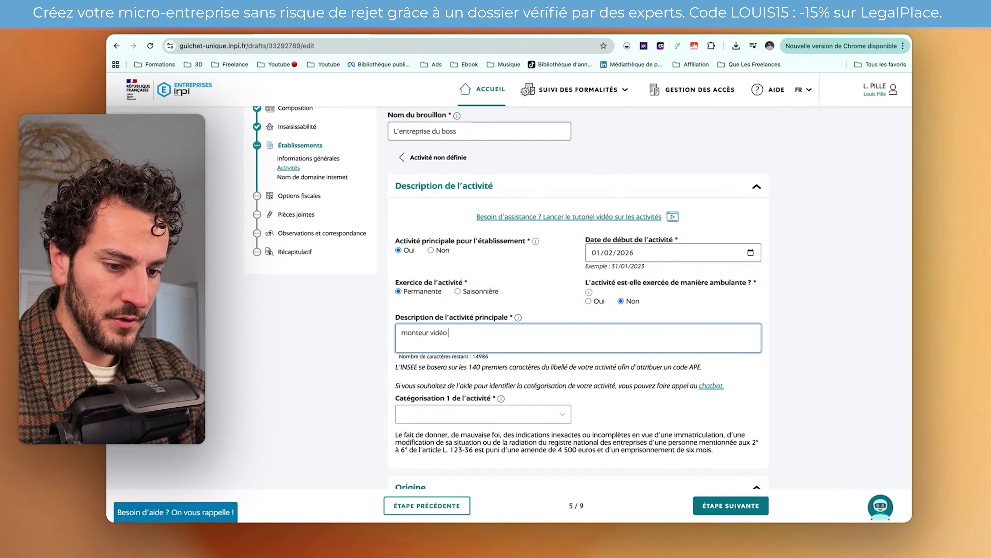
pyautogui.write('de présentati')
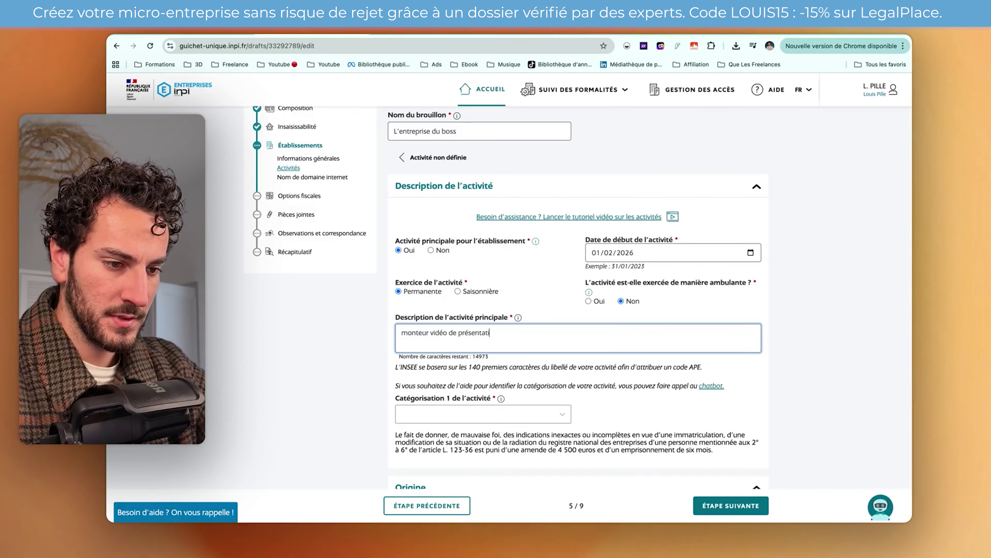
pyautogui.write('on pour des entrepri')
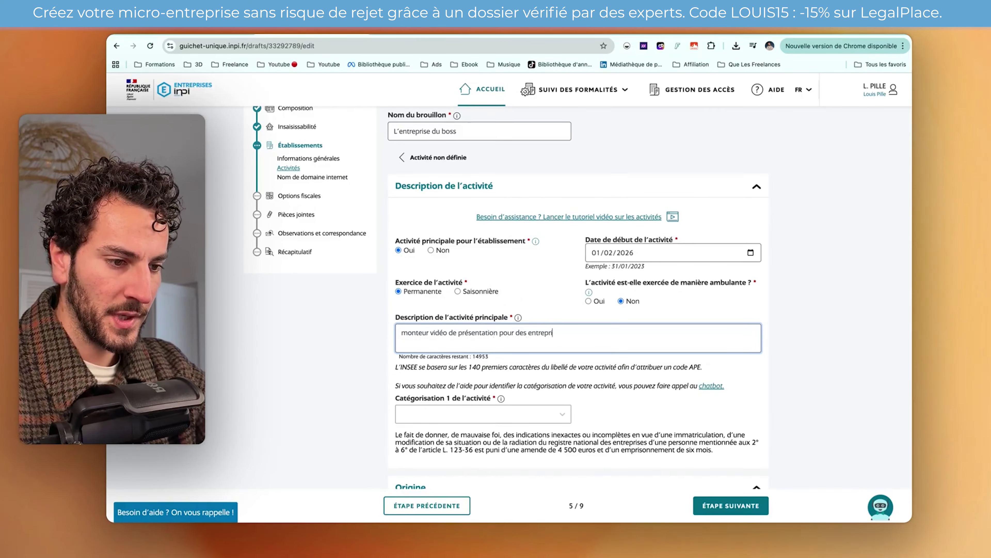
pyautogui.write('ses locales')
pyautogui.scroll(-3, 430, 351)
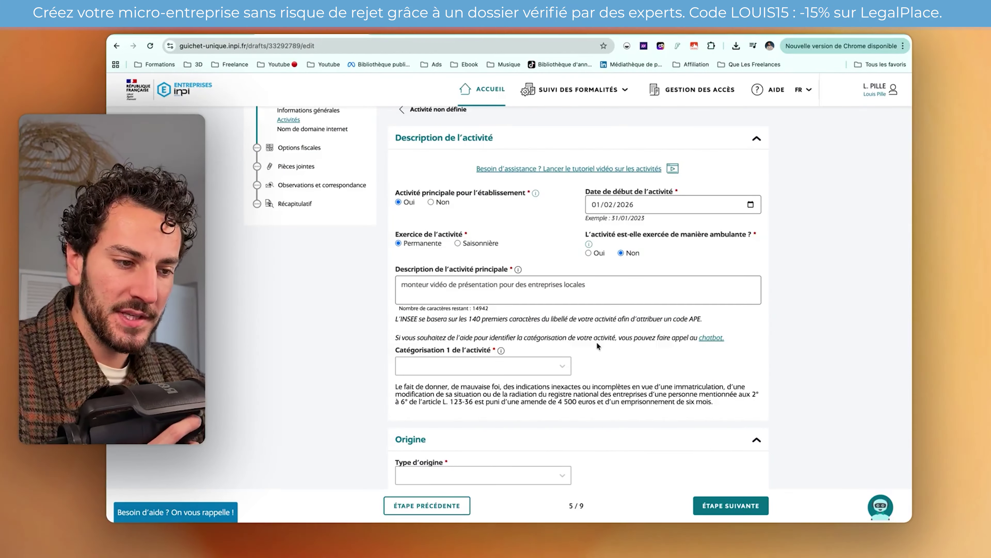
# - Ask the help chatbot for activity categorisation codes for 'Monteur vidéo' under '7 - le service'
pyautogui.click(707, 338)
pyautogui.click(873, 508)
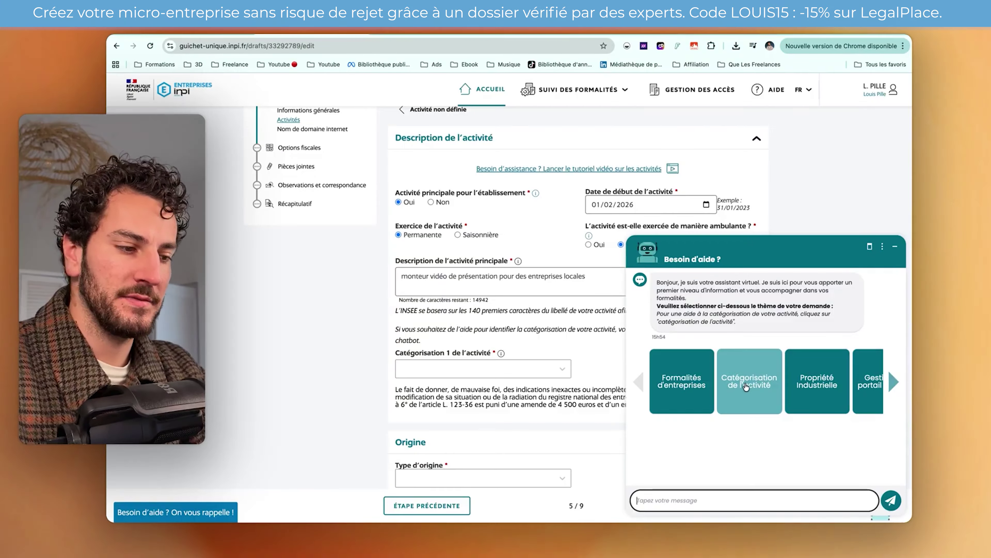
pyautogui.click(749, 386)
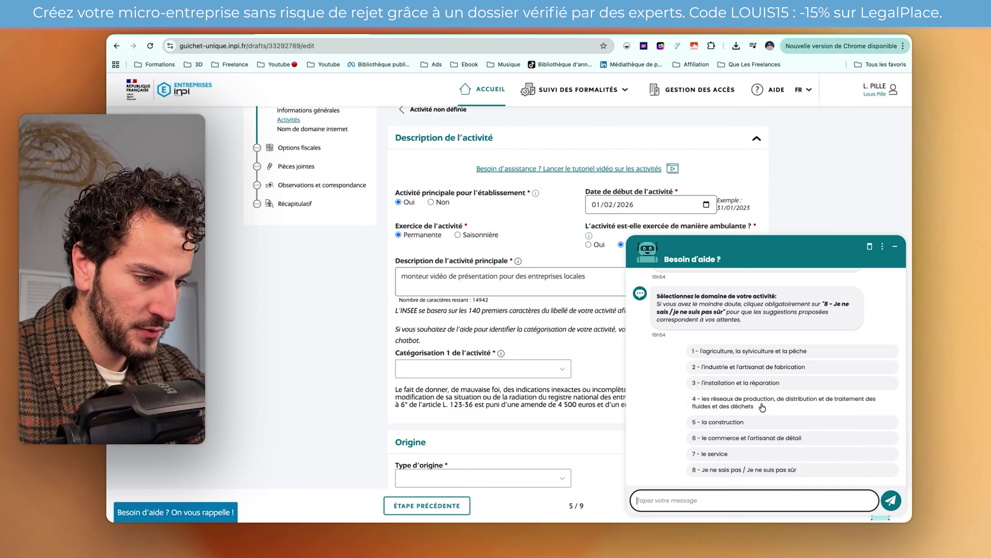
pyautogui.click(757, 455)
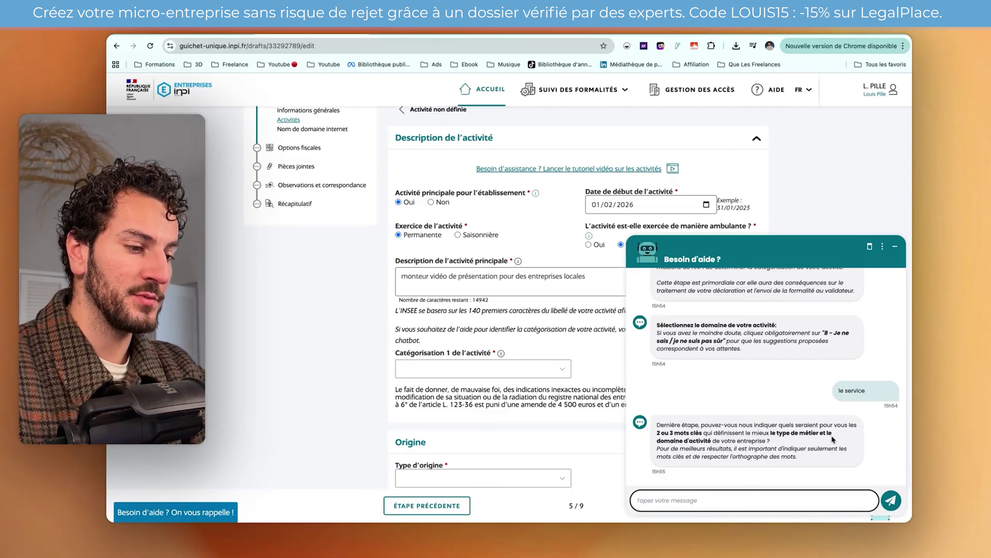
pyautogui.write('Monteur vidéo')
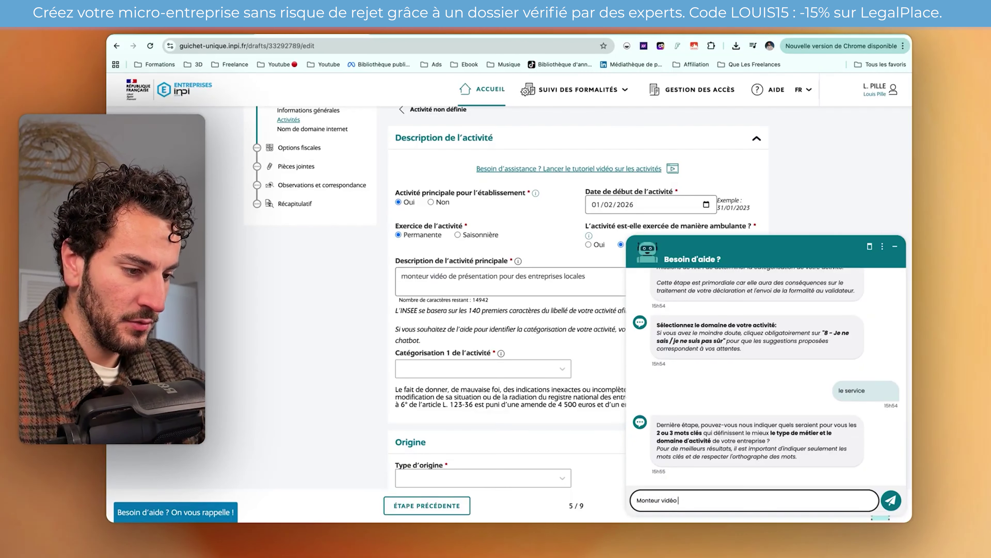
pyautogui.press('Return')
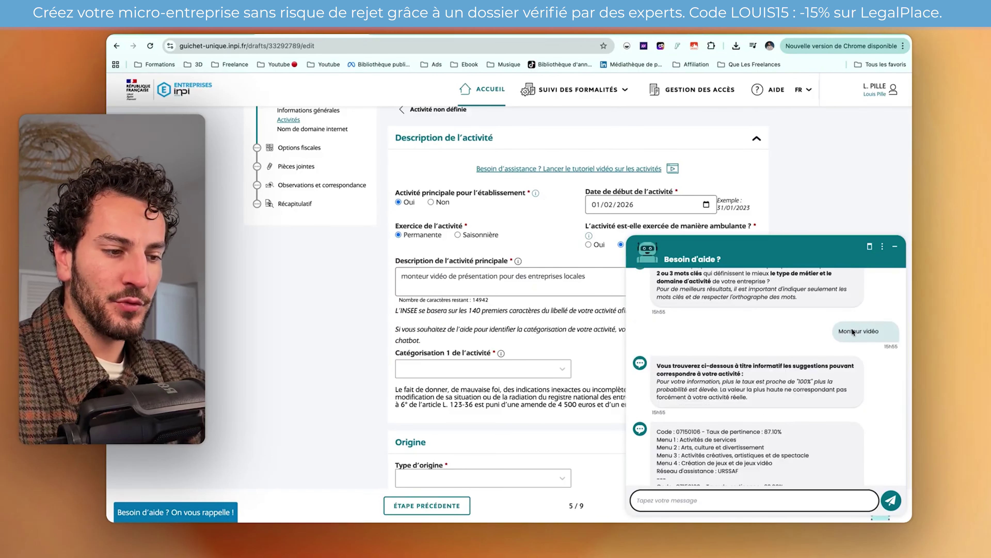
pyautogui.scroll(-3, 680, 391)
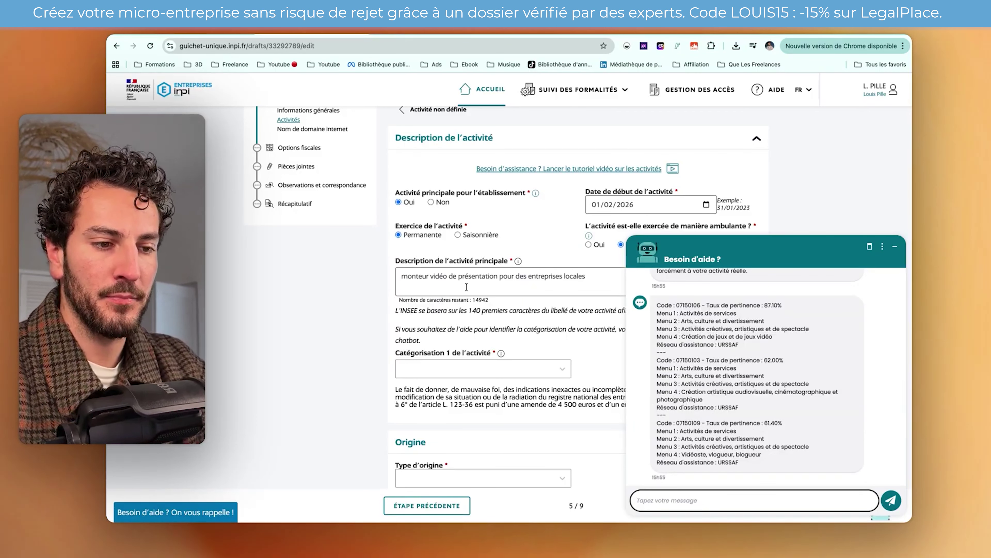
pyautogui.scroll(-4, 467, 288)
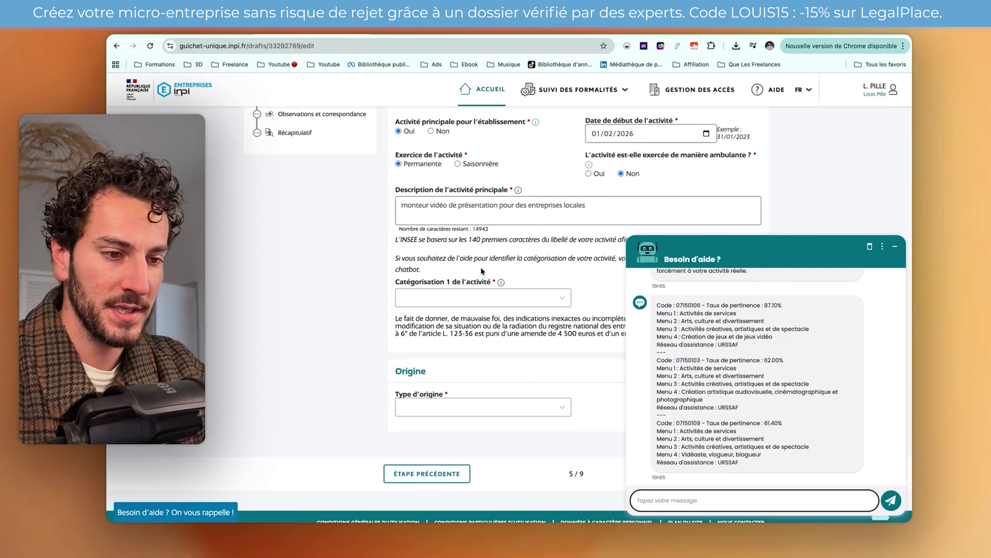
pyautogui.scroll(-2, 481, 266)
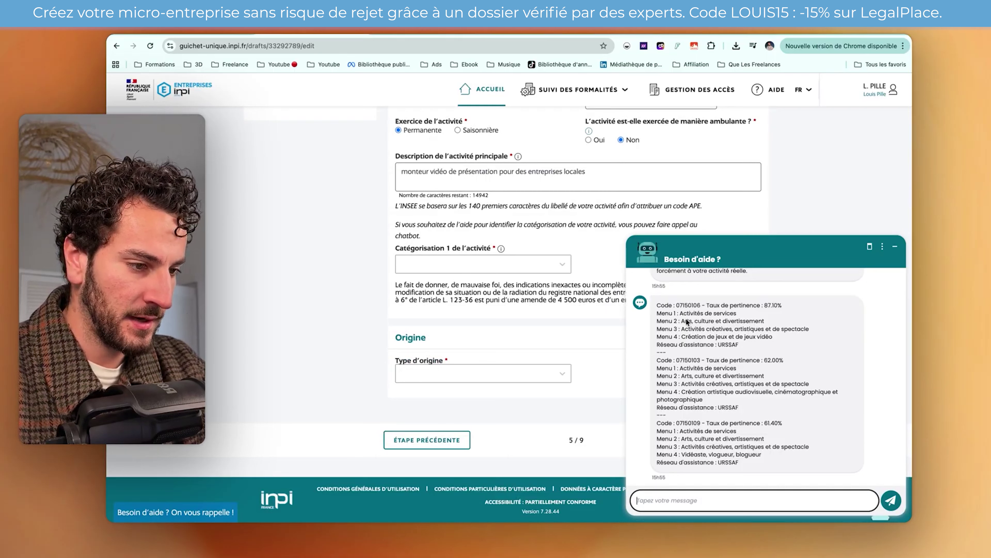
# - Set categorisations to Activités de services, Arts, culture et divertissement, and Activités créatives, artistiques et de spectacle
pyautogui.click(482, 268)
pyautogui.click(484, 282)
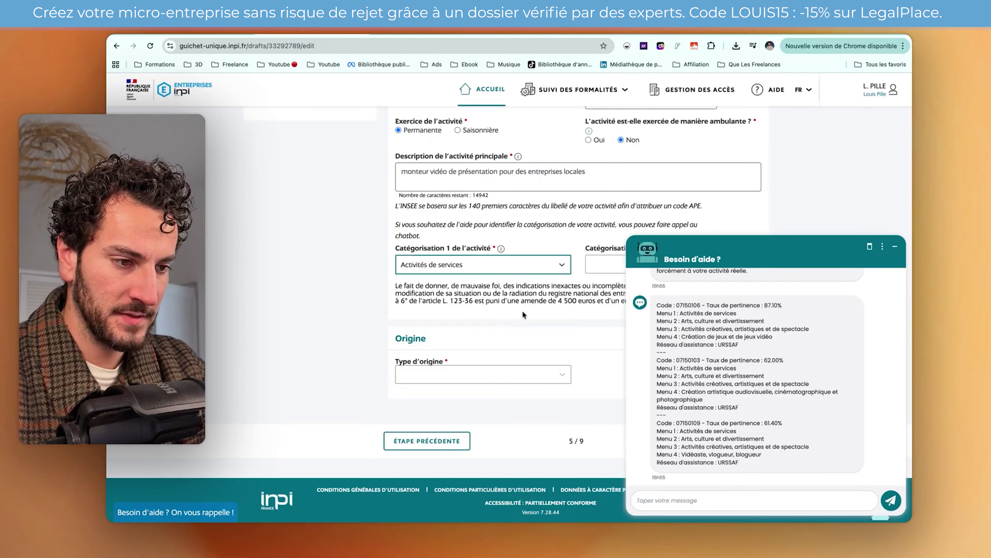
pyautogui.scroll(-1, 536, 274)
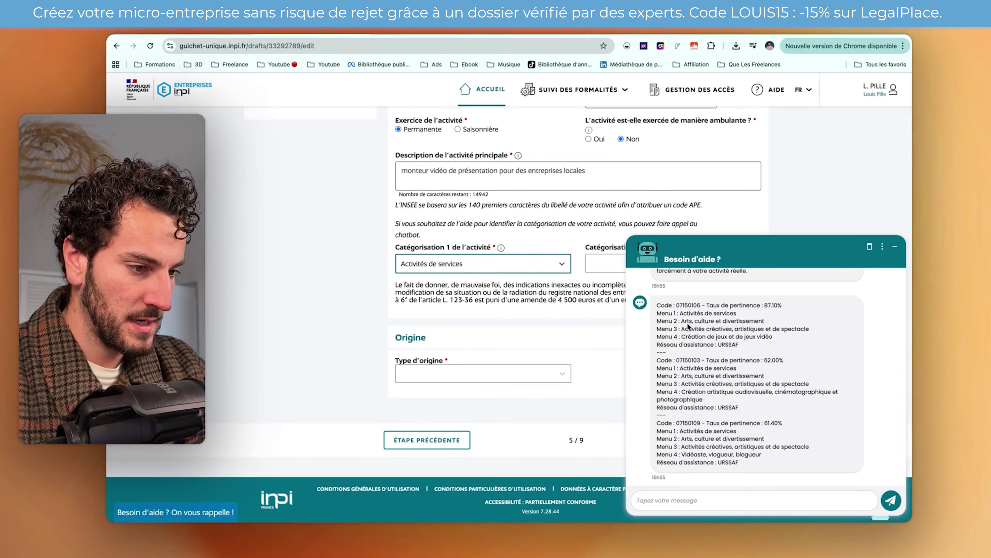
pyautogui.click(598, 269)
pyautogui.click(598, 391)
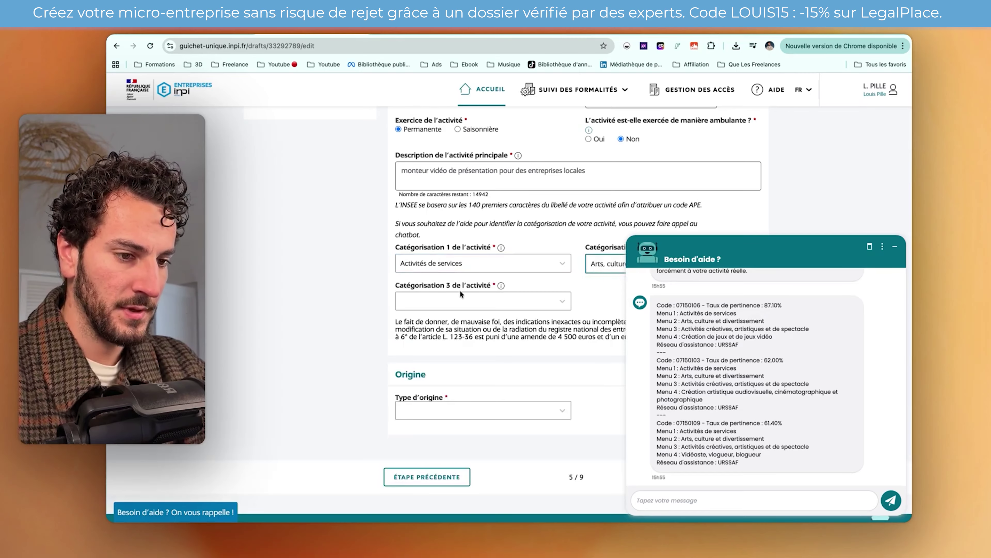
pyautogui.click(462, 299)
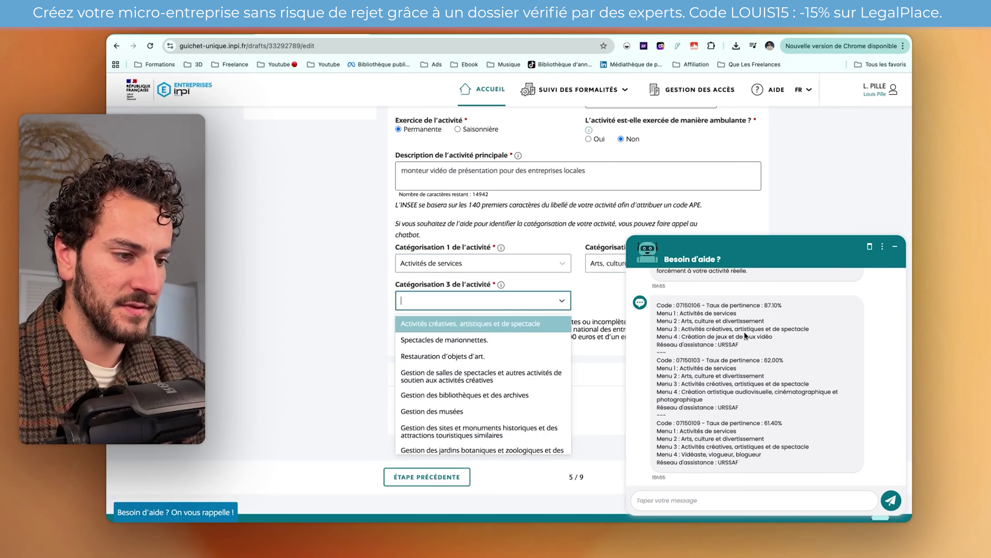
pyautogui.click(521, 323)
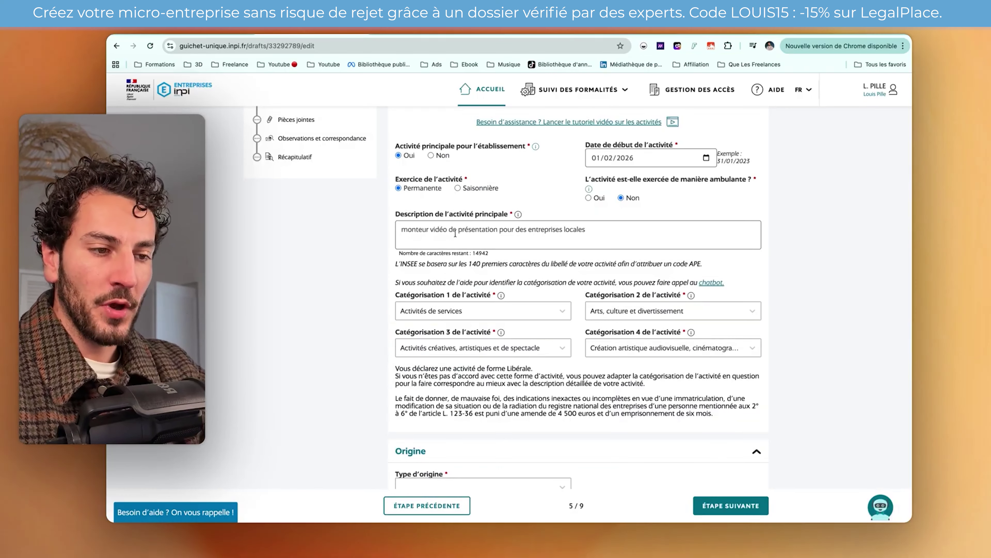
pyautogui.click(588, 230)
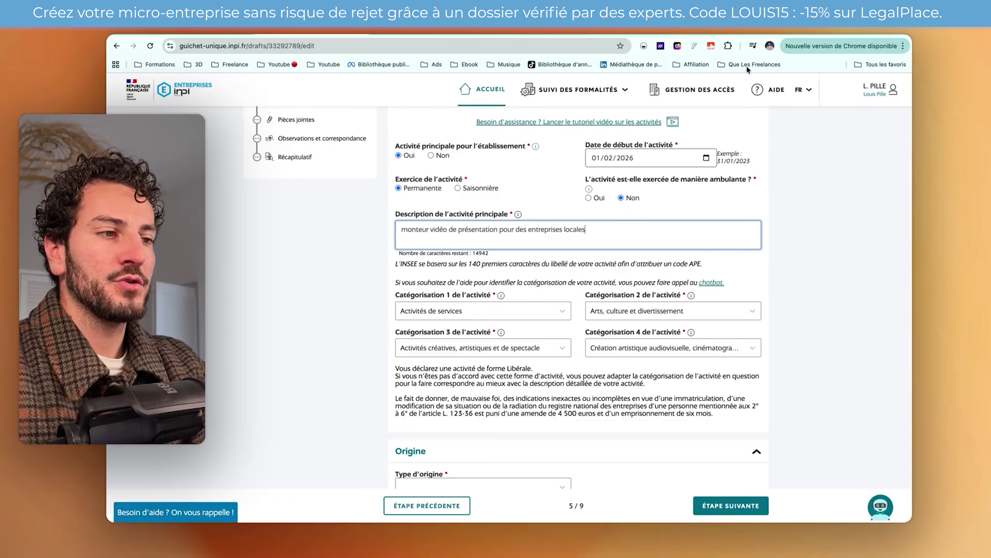
# - Search Google for the video editor APE code and select 5912Z in the result
pyautogui.press('super+t')
pyautogui.write('t')
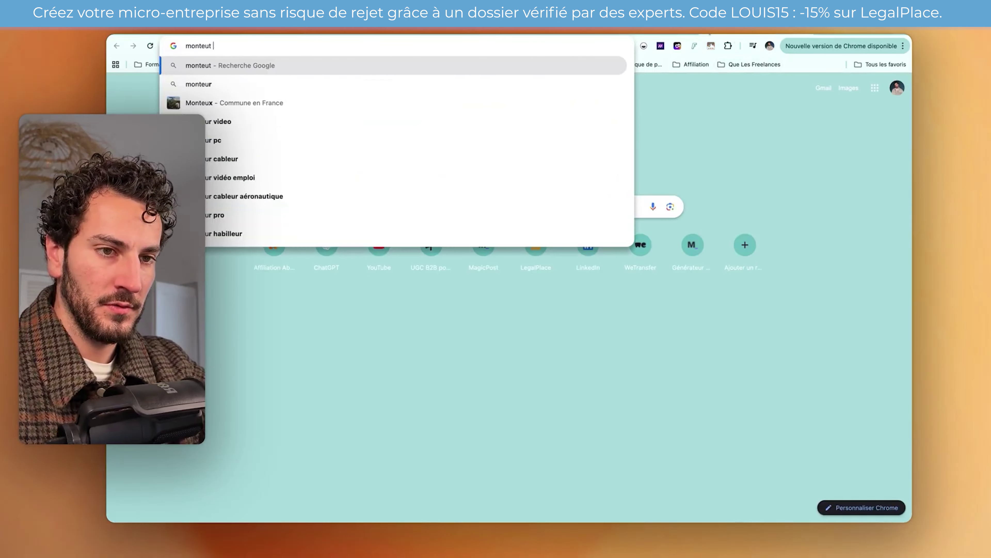
pyautogui.press('BackSpace')
pyautogui.press('BackSpace')
pyautogui.write('r vidéo code ape')
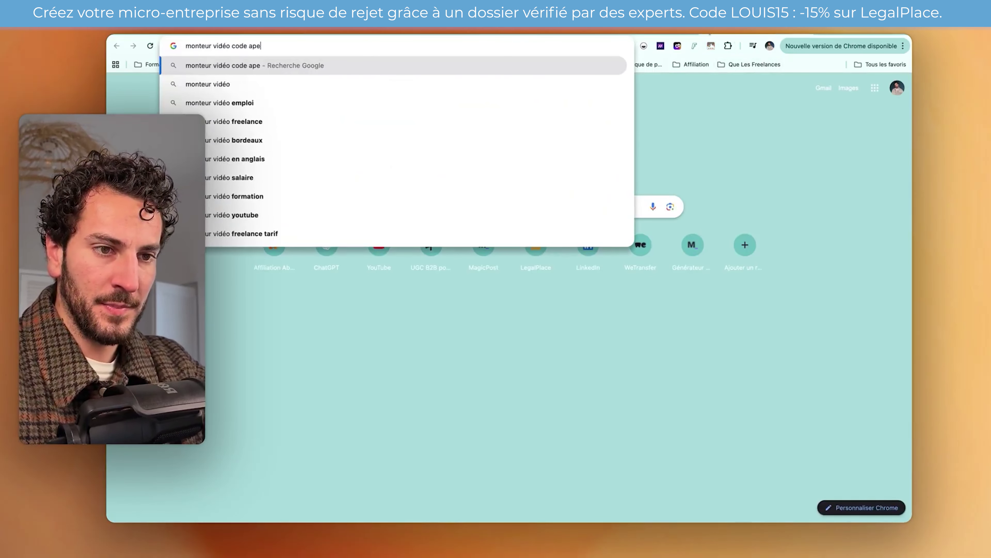
pyautogui.press('Return')
pyautogui.doubleClick(284, 158)
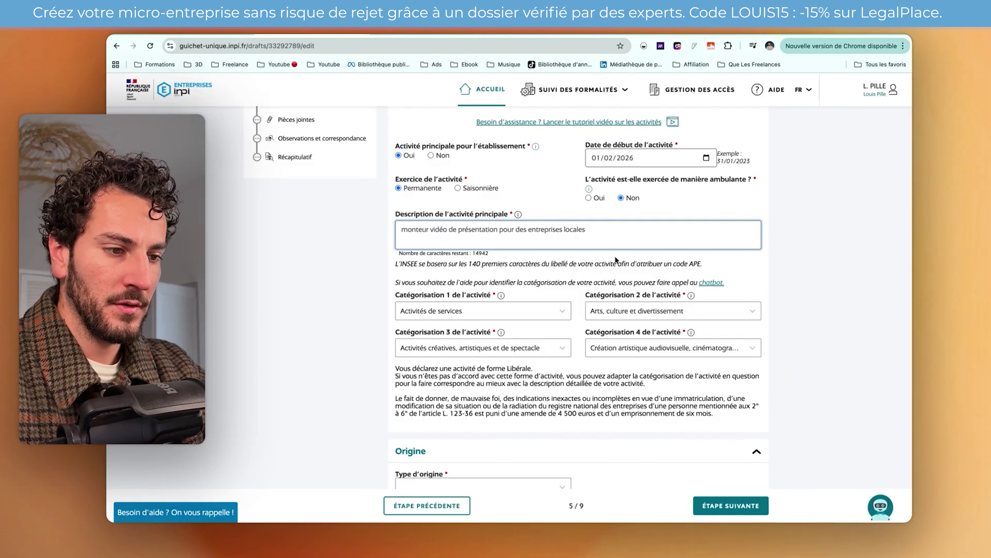
# - Paste the APE code into the activity description, then delete it again
pyautogui.write('5912Z')
pyautogui.moveTo(610, 230); pyautogui.dragTo(585, 230)
pyautogui.press('BackSpace')
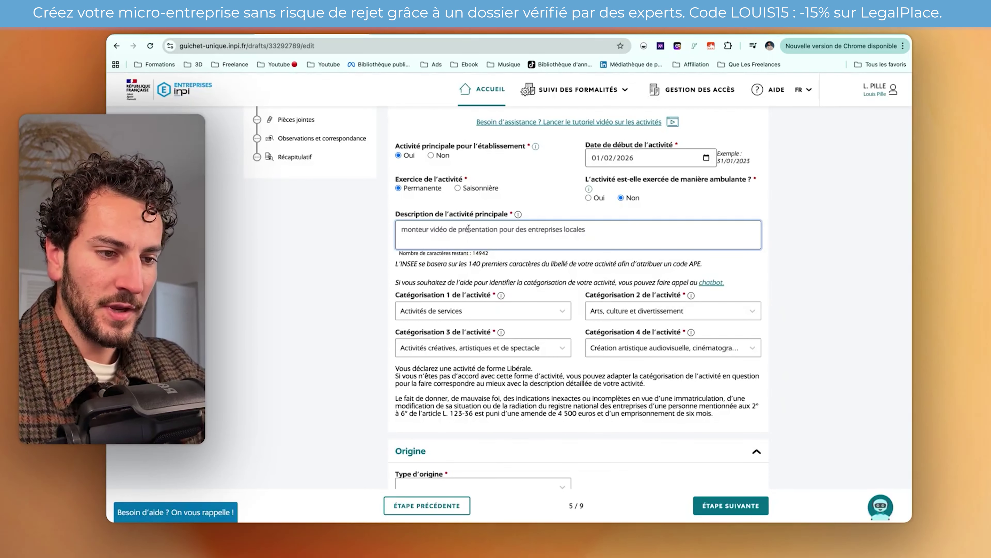
pyautogui.moveTo(402, 229); pyautogui.dragTo(605, 231)
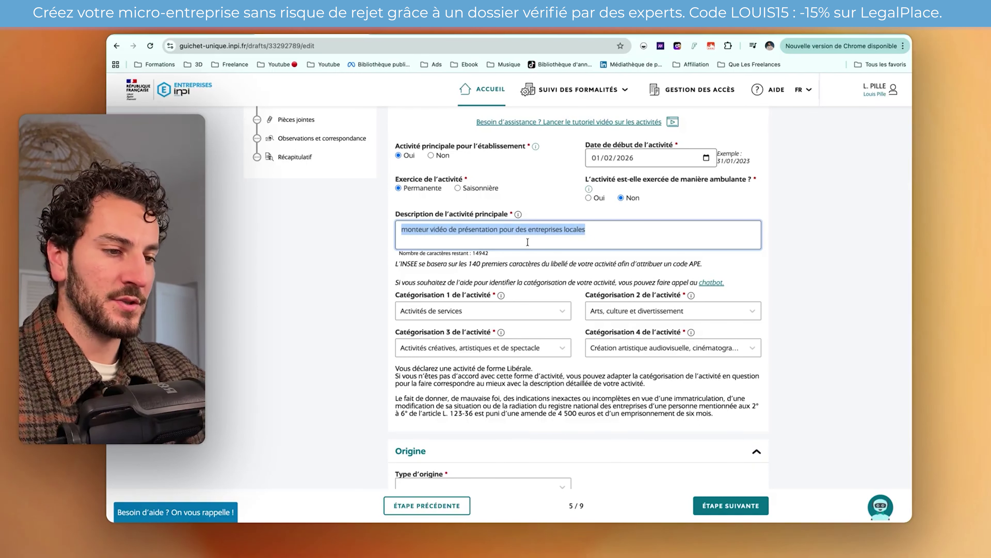
# - Set the origin type to Création and save the main activity
pyautogui.scroll(-1, 579, 338)
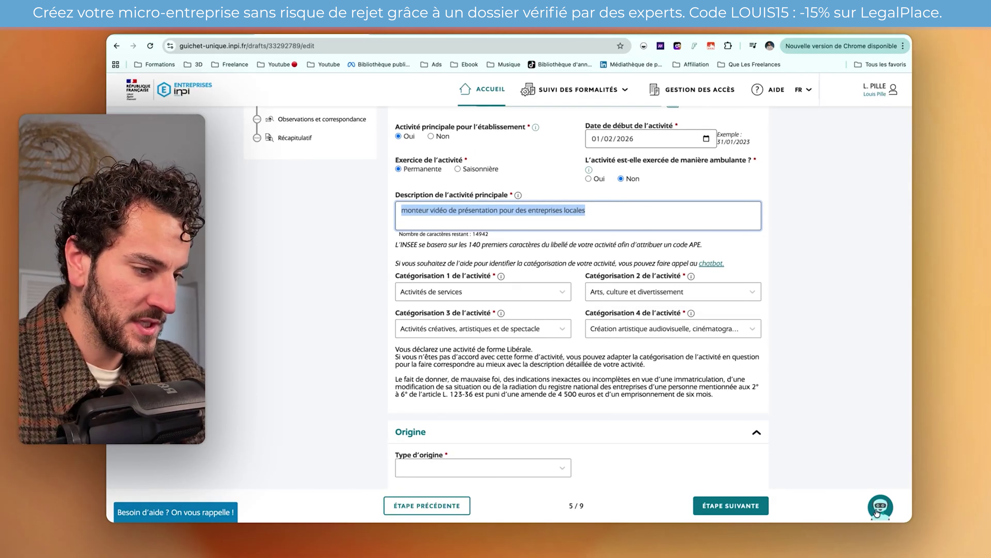
pyautogui.scroll(-5, 691, 389)
pyautogui.click(549, 371)
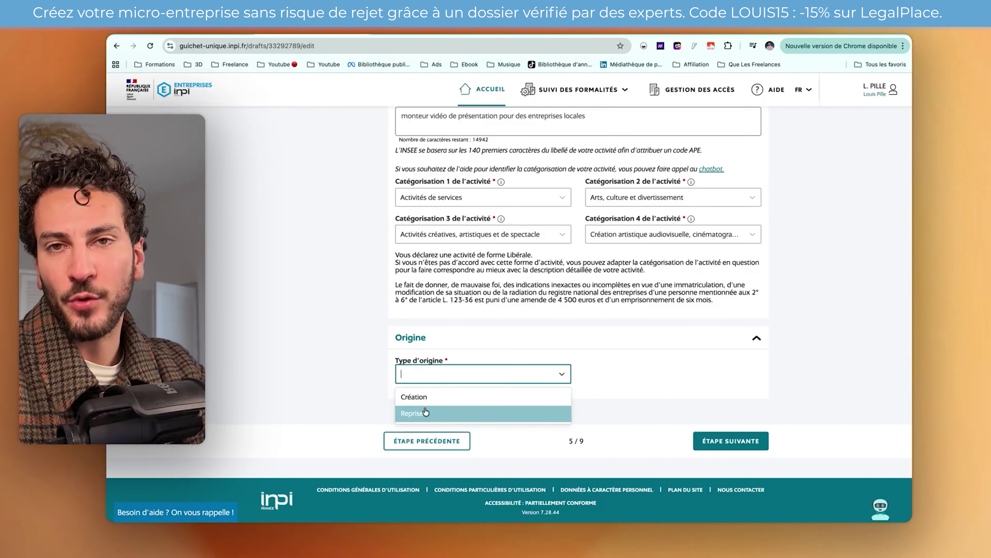
pyautogui.click(427, 397)
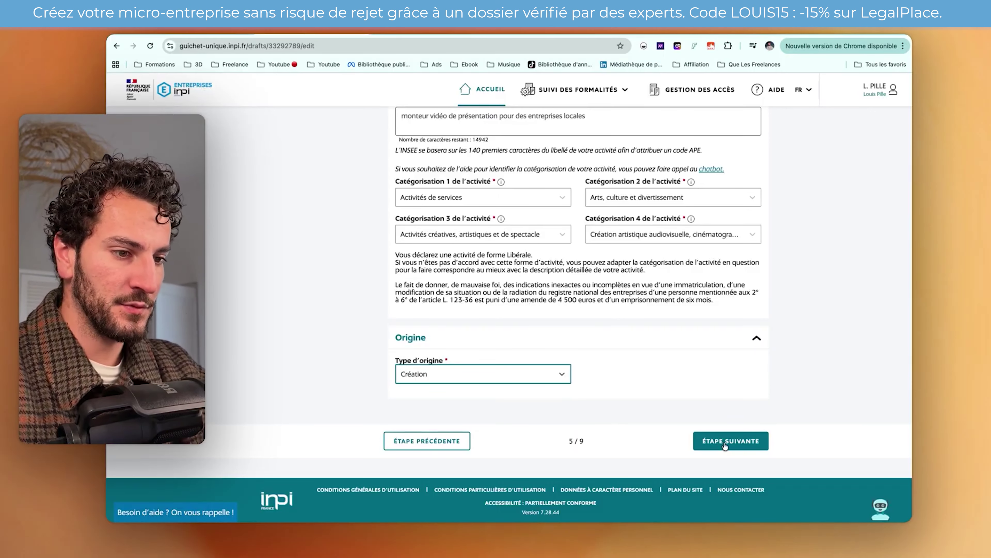
pyautogui.click(724, 444)
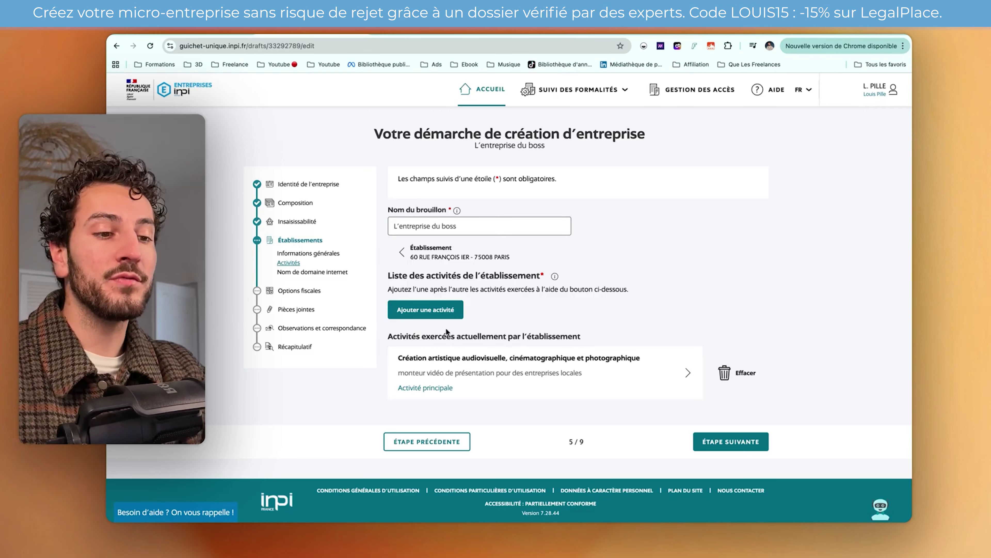
# - Start a second, non-main activity, leaving its description and category unfilled
pyautogui.click(438, 312)
pyautogui.scroll(-3, 452, 310)
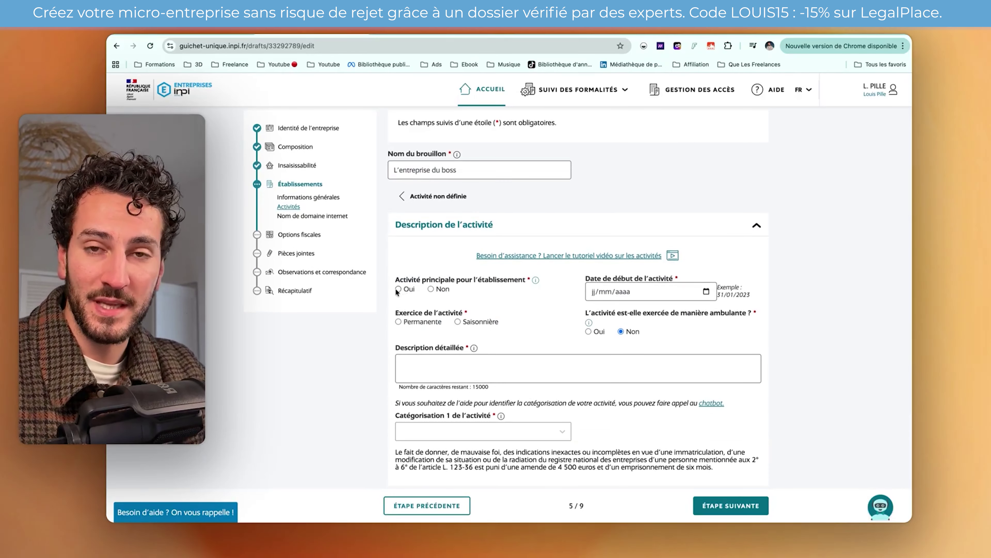
pyautogui.click(430, 289)
pyautogui.scroll(-1, 488, 296)
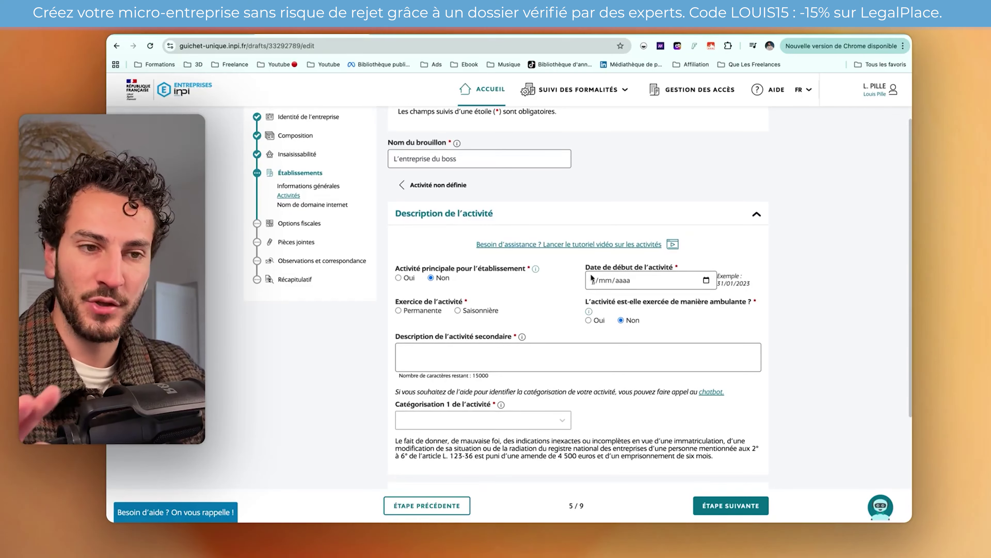
pyautogui.scroll(-2, 607, 272)
pyautogui.click(461, 310)
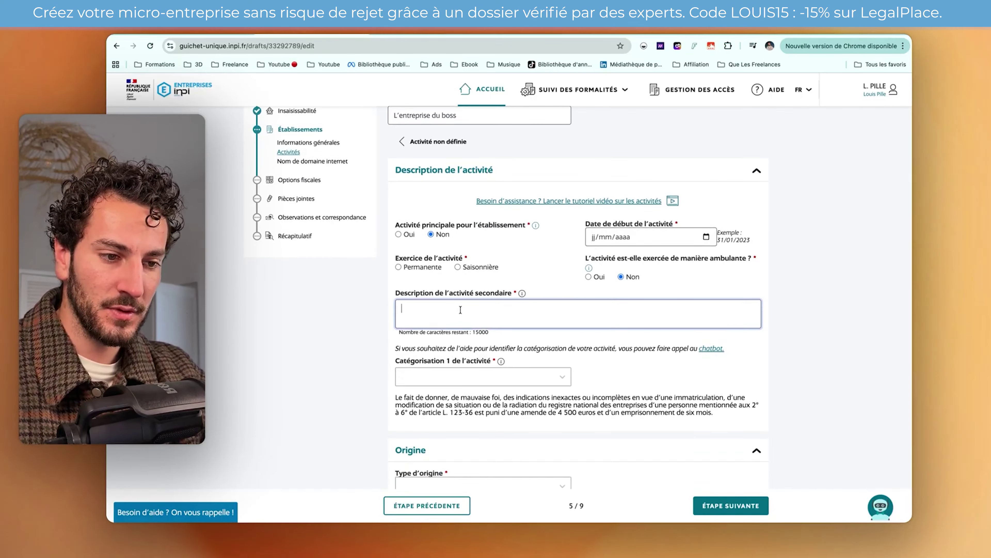
pyautogui.scroll(-4, 461, 310)
pyautogui.click(475, 303)
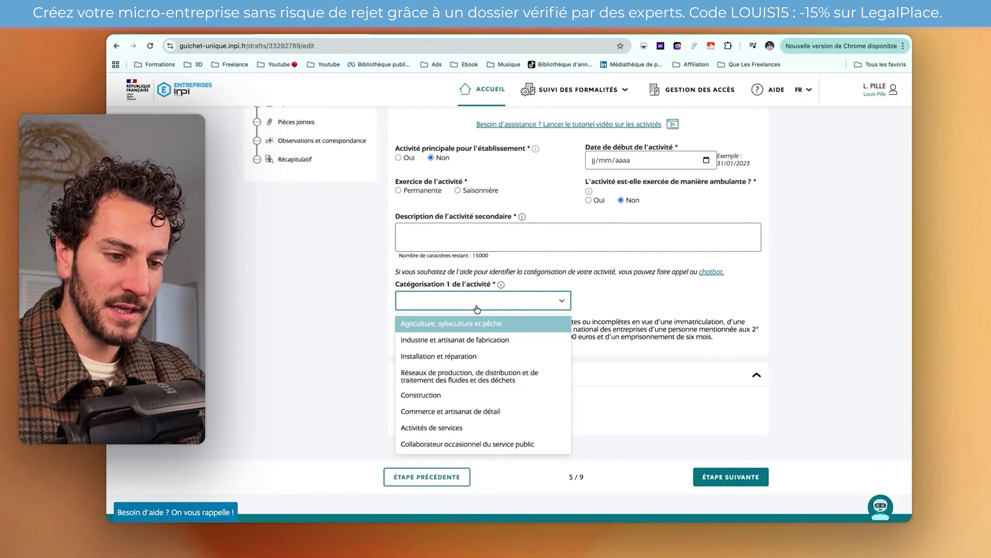
pyautogui.click(474, 302)
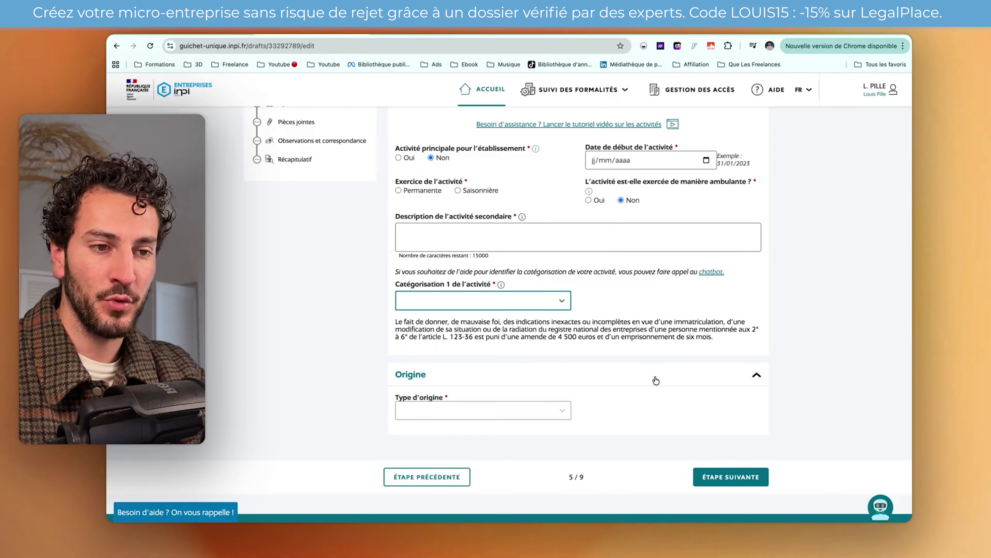
pyautogui.scroll(8, 656, 380)
pyautogui.scroll(-2, 655, 378)
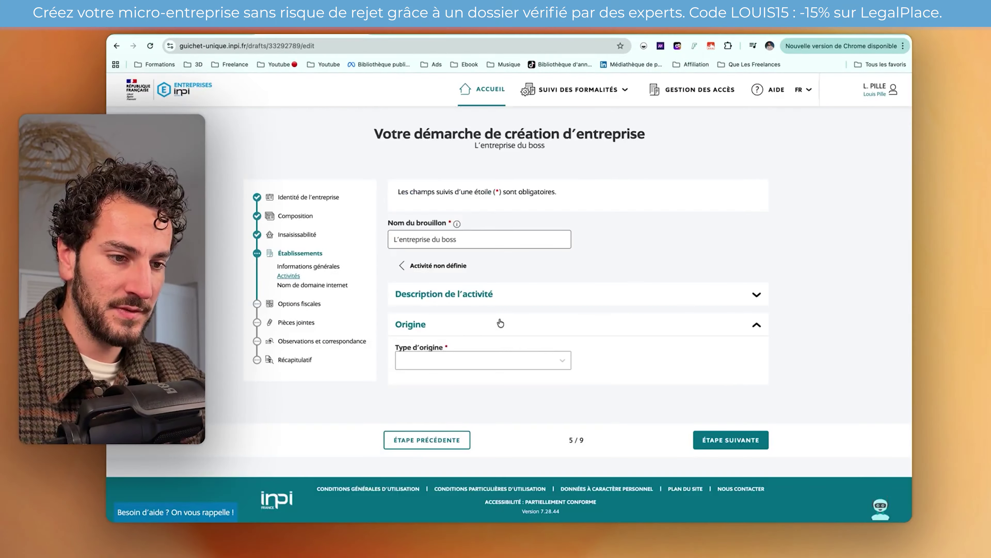
# - Delete the 'Activité non définie' entry and advance to Nom de domaine internet
pyautogui.click(436, 298)
pyautogui.scroll(-7, 638, 355)
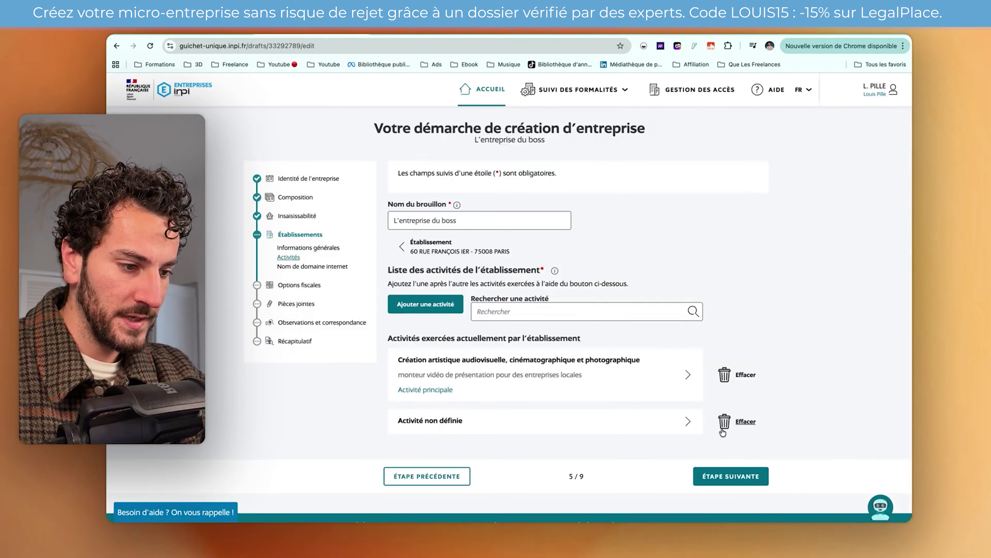
pyautogui.click(734, 421)
pyautogui.click(589, 329)
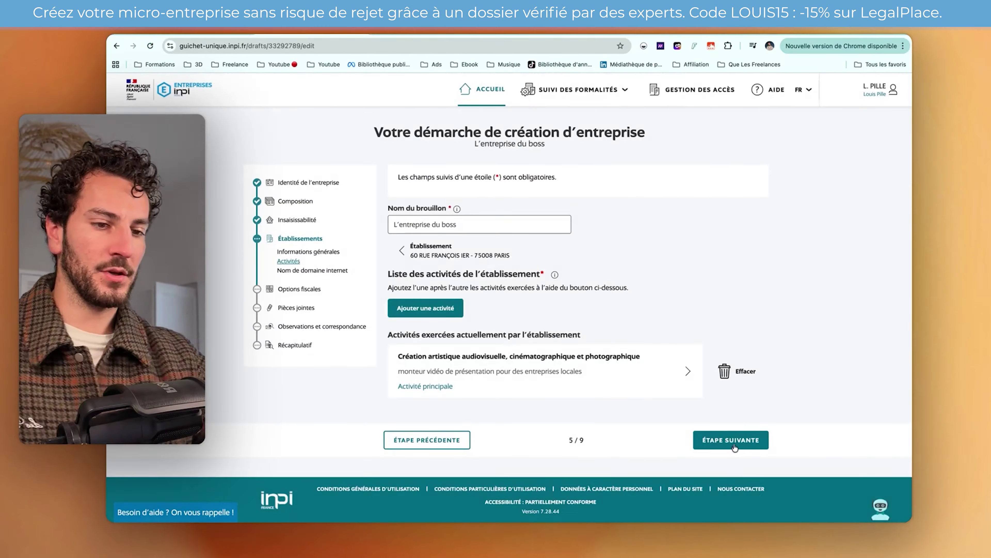
pyautogui.click(732, 440)
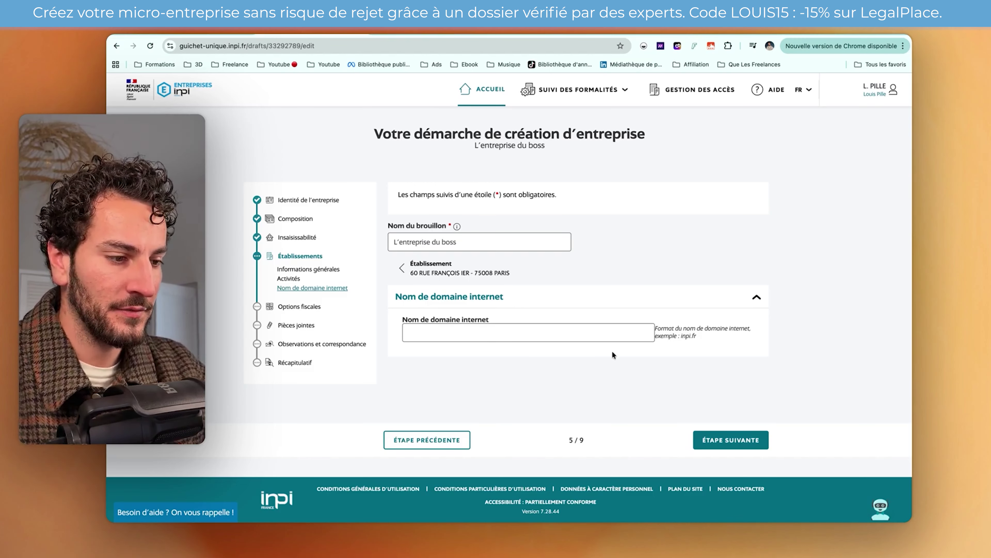
# - Leave the internet domain name blank and advance to step 6/9, Options fiscales
pyautogui.click(709, 440)
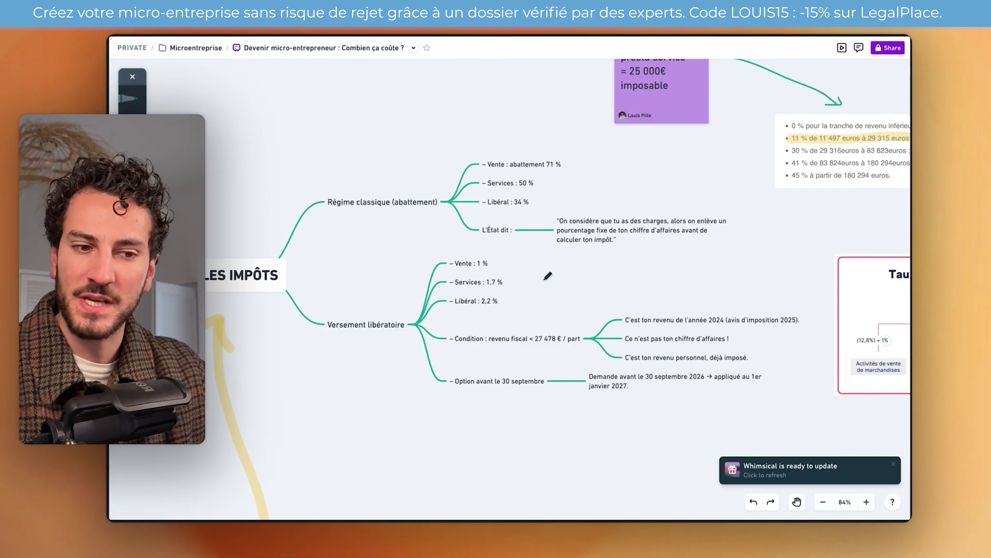
# - Pan around the LES IMPÔTS mind map to review the versement libératoire branches
pyautogui.scroll(3, 465, 274)
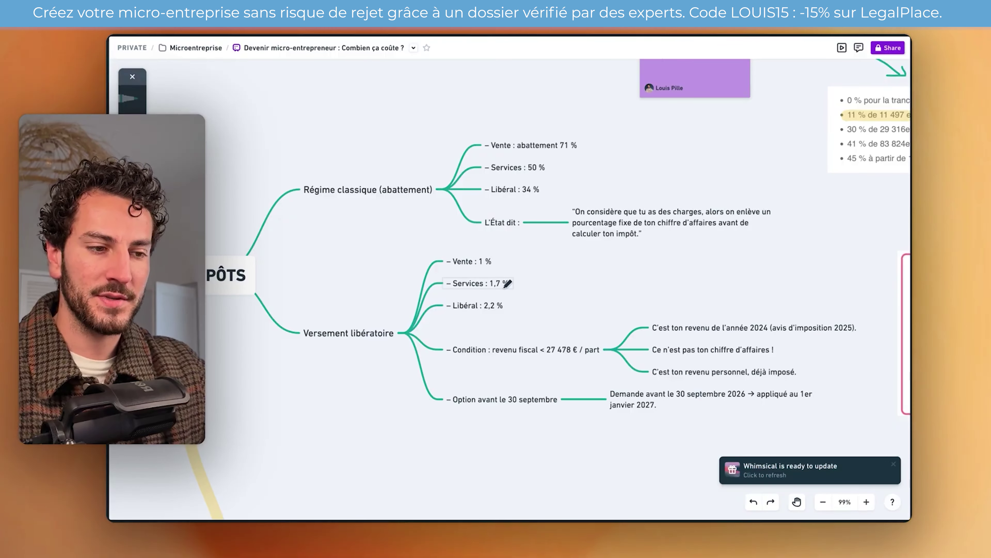
pyautogui.hscroll(3, 508, 283)
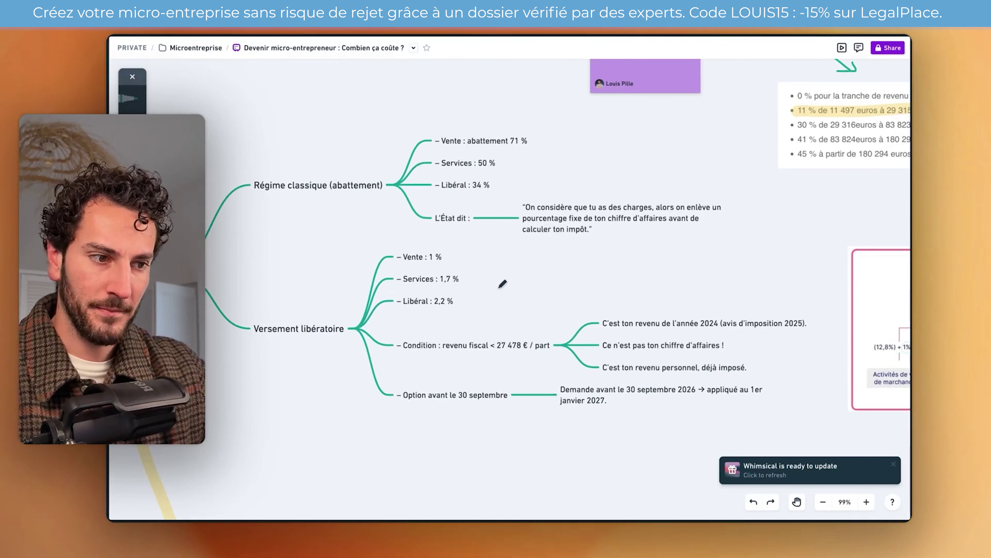
pyautogui.scroll(-2, 463, 278)
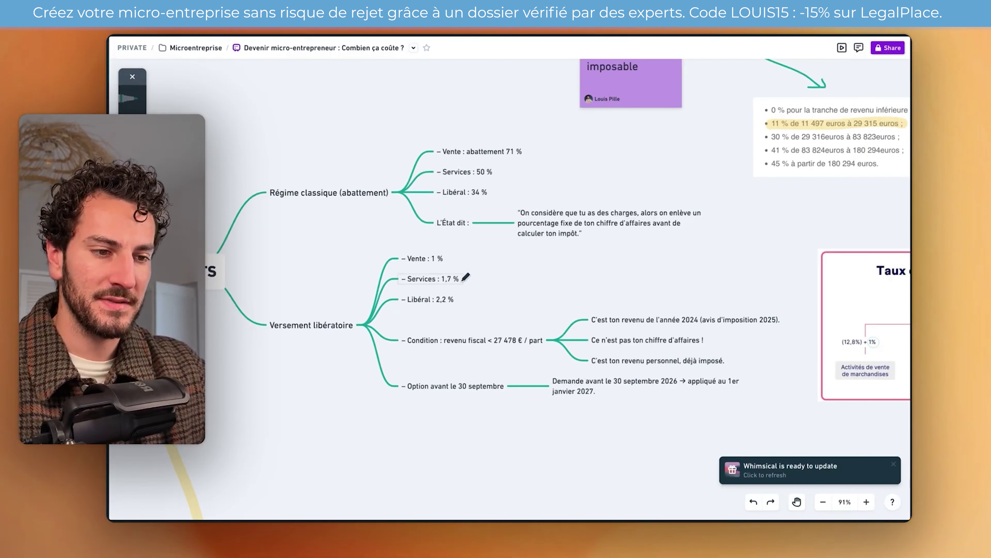
pyautogui.scroll(2, 422, 314)
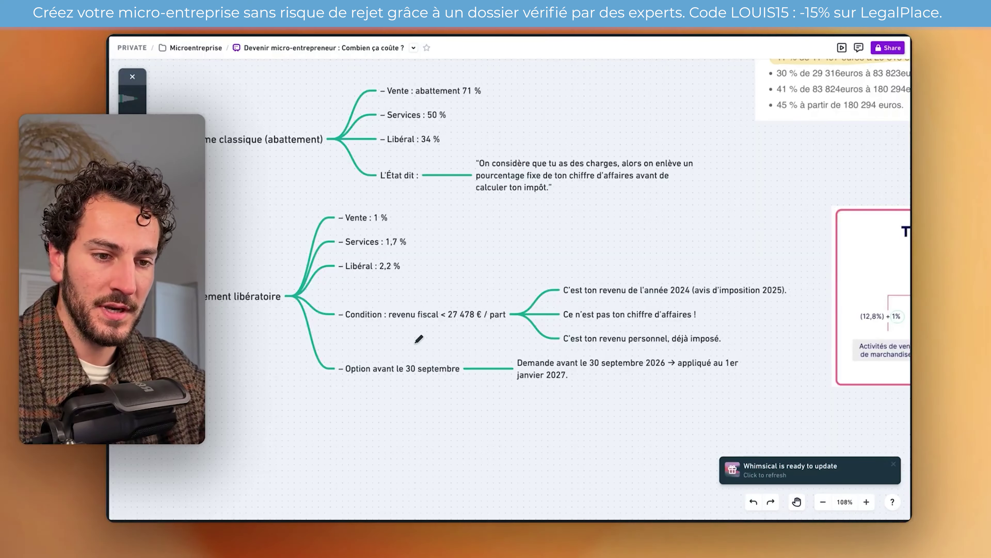
pyautogui.scroll(5, 418, 339)
pyautogui.hscroll(-5, 419, 339)
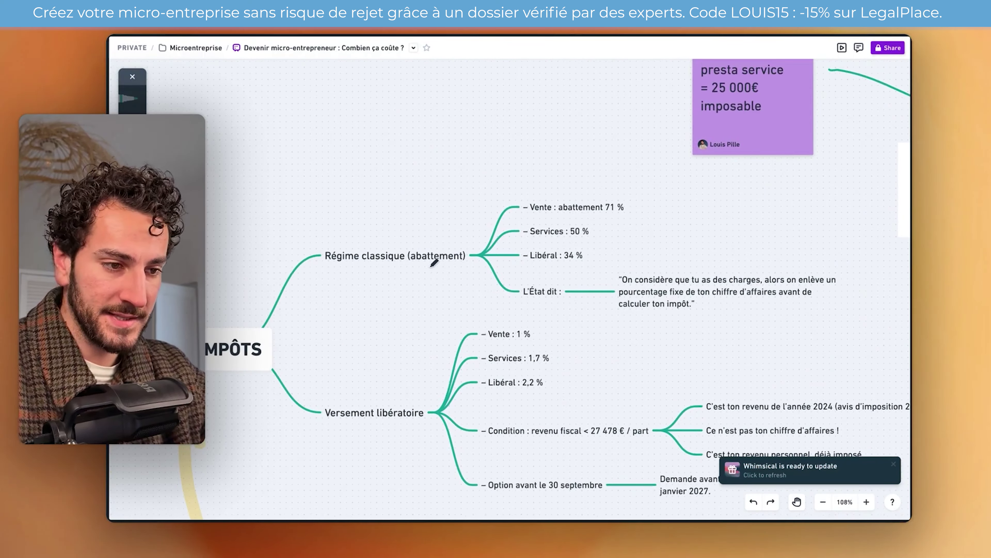
pyautogui.hscroll(3, 434, 263)
# - Highlight '50 000€ de' on the purple revenue sticky note
pyautogui.hscroll(3, 438, 293)
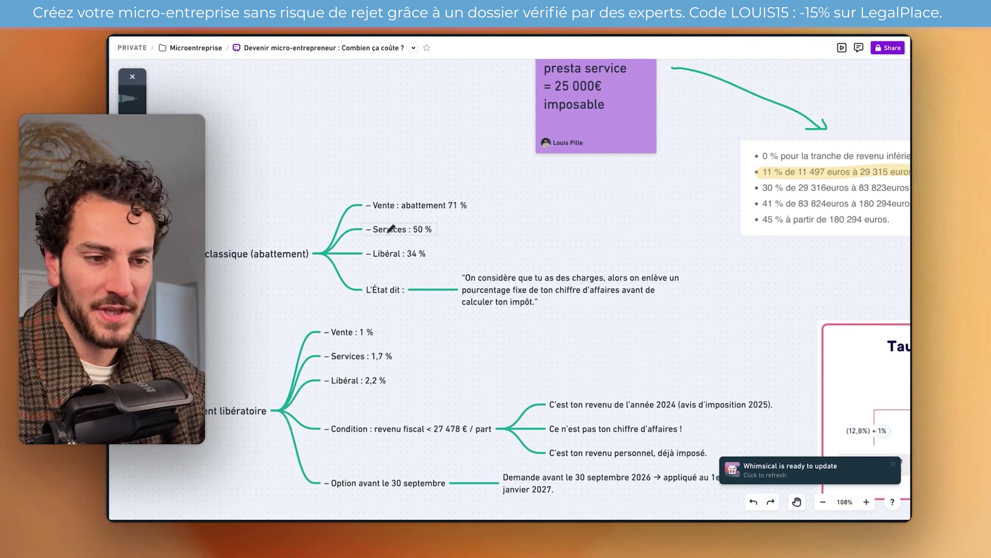
pyautogui.hscroll(3, 402, 228)
pyautogui.scroll(1, 403, 228)
pyautogui.scroll(2, 399, 249)
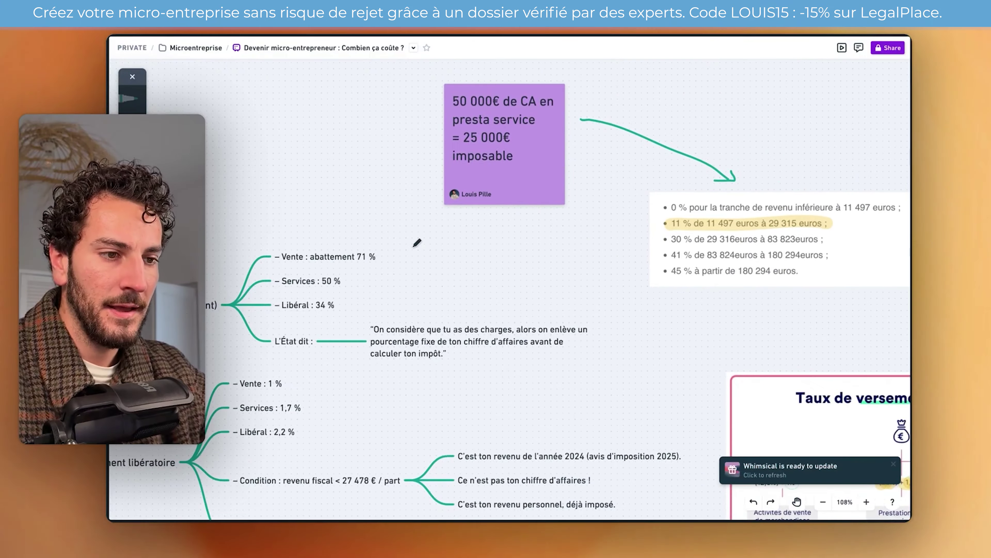
pyautogui.scroll(2, 415, 246)
pyautogui.hscroll(1, 415, 245)
pyautogui.moveTo(426, 153)
pyautogui.mouseDown()
pyautogui.moveTo(486, 151)
pyautogui.moveTo(498, 221)
pyautogui.mouseUp()
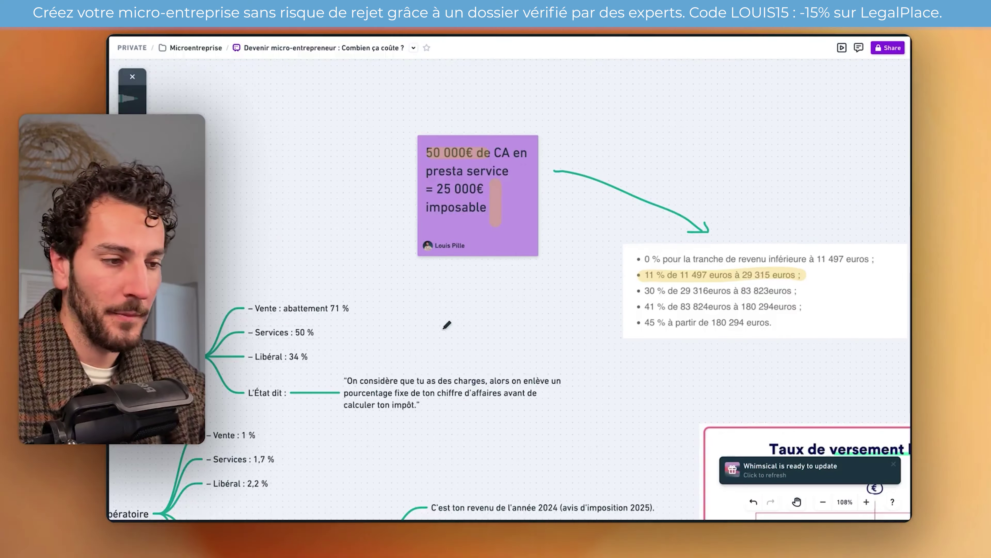
pyautogui.hscroll(3, 447, 324)
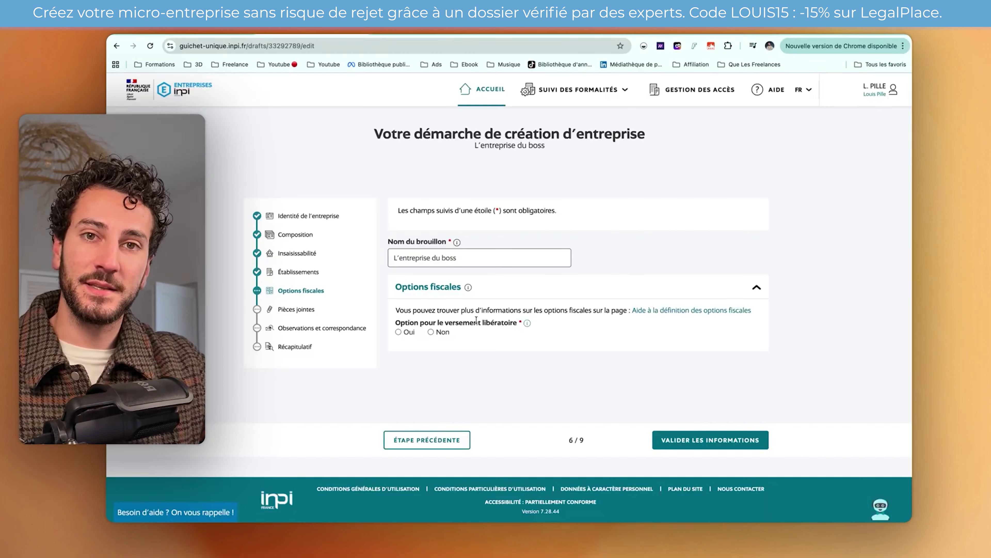
# - Answer Oui to Option pour le versement libératoire
pyautogui.click(398, 332)
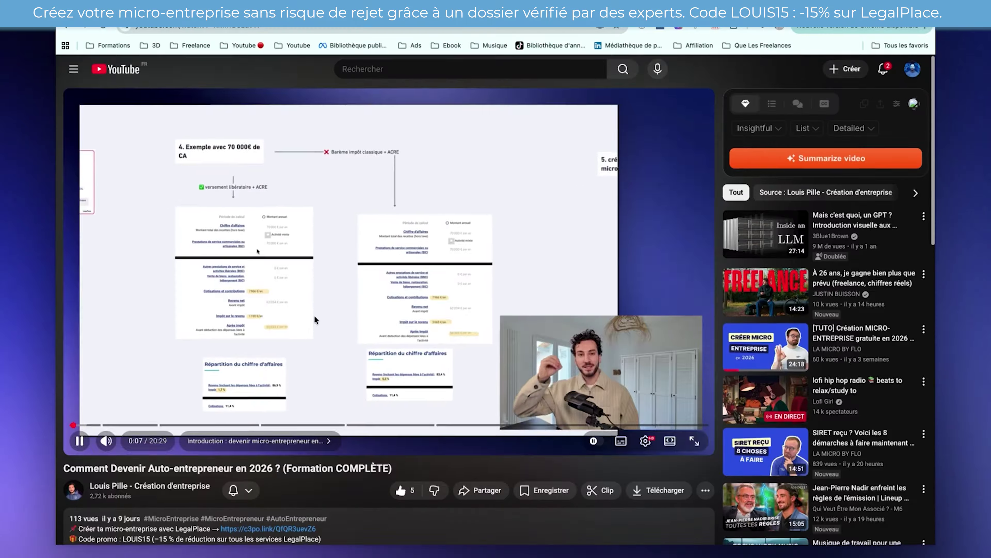
# - Start the LegalPlace questionnaire: artisanal micro-entreprise, start ASAP, LegalPlace domiciliation, Consultants et freelance domain
pyautogui.scroll(-5, 314, 316)
pyautogui.click(278, 340)
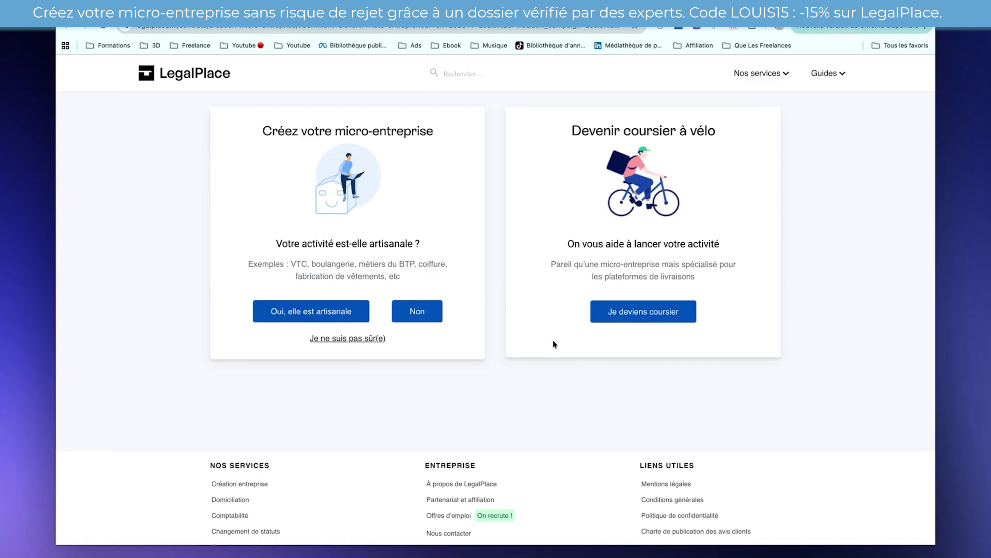
pyautogui.click(324, 313)
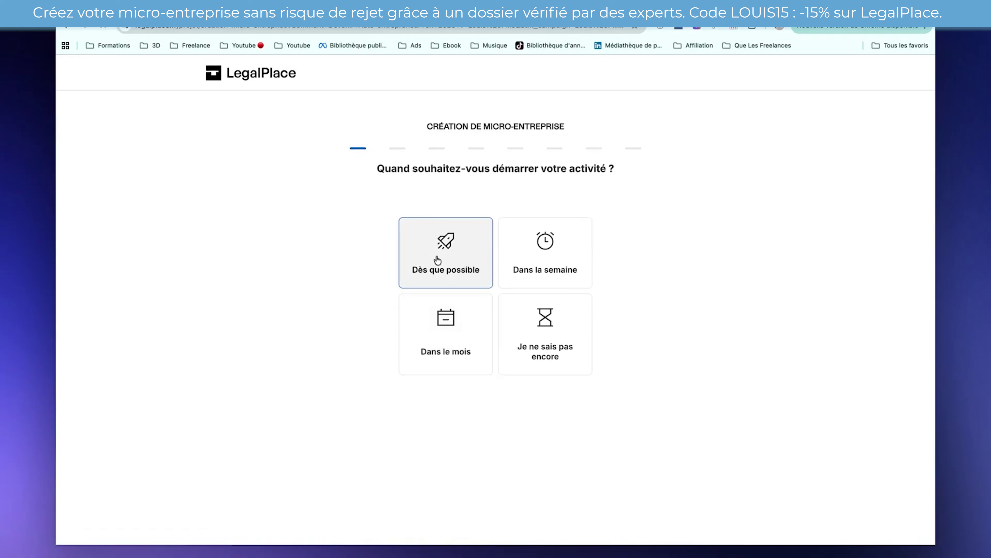
pyautogui.click(444, 243)
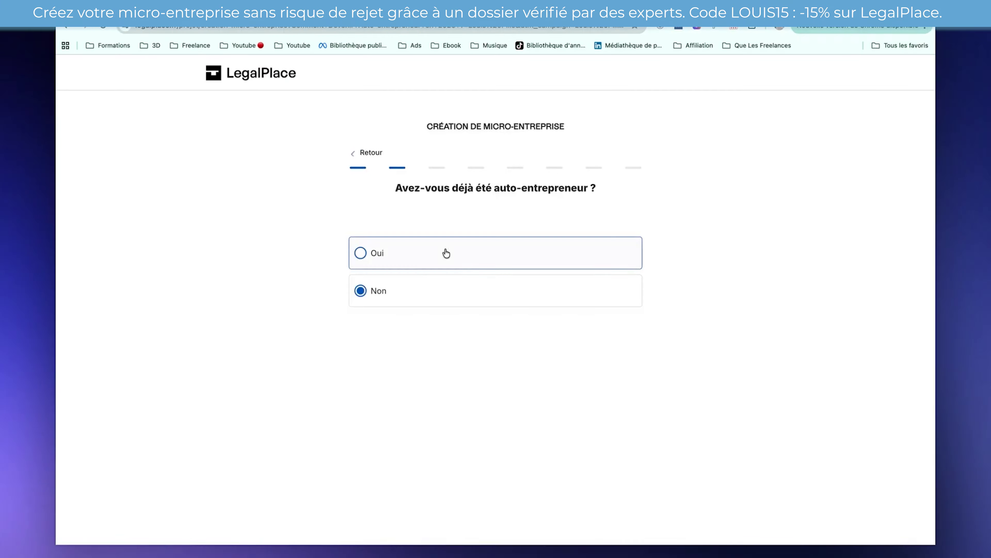
pyautogui.click(389, 290)
pyautogui.click(473, 363)
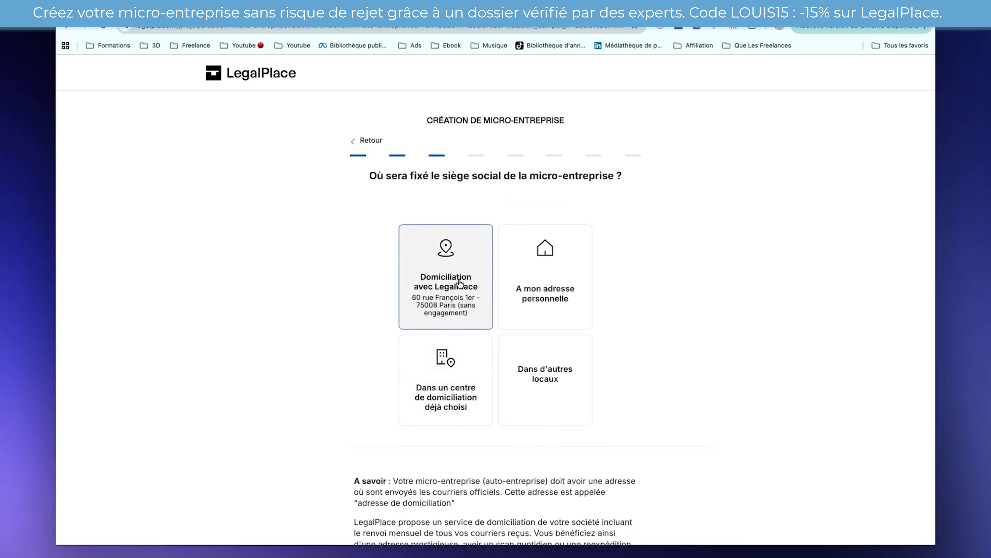
pyautogui.click(468, 322)
pyautogui.click(404, 270)
# - Delegate all formalities, choose the Express 24H pack, and decline the Paris domiciliation offer
pyautogui.click(498, 334)
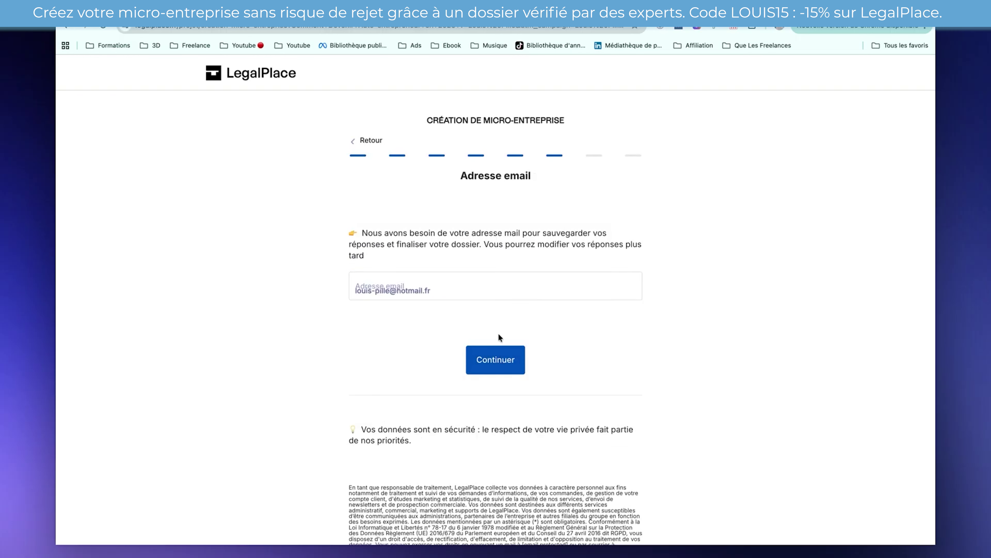
pyautogui.click(490, 367)
pyautogui.click(489, 357)
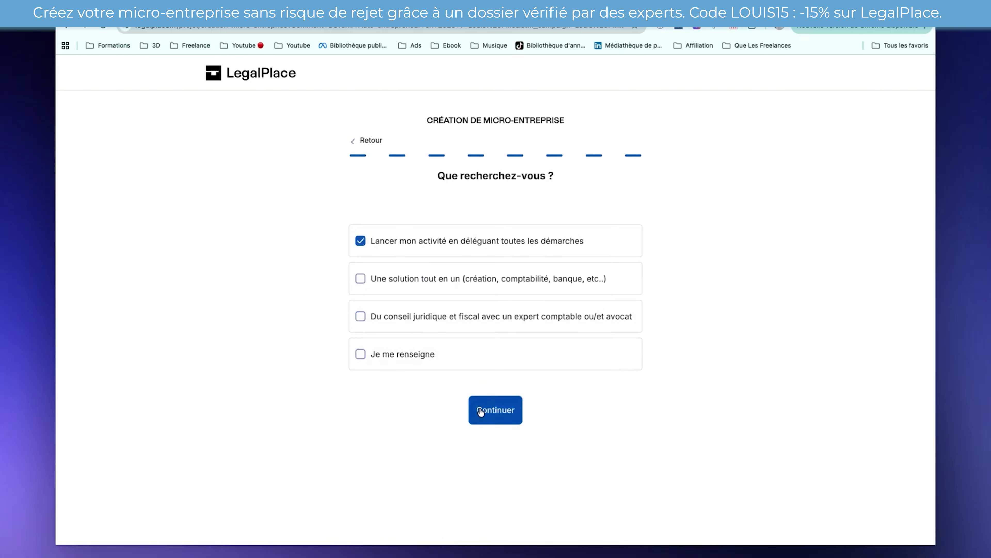
pyautogui.click(492, 409)
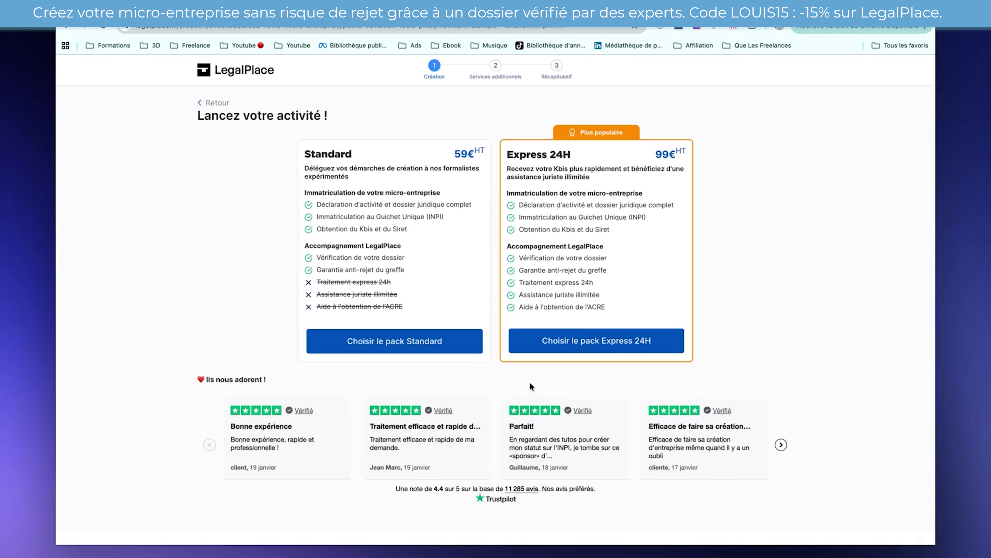
pyautogui.click(558, 351)
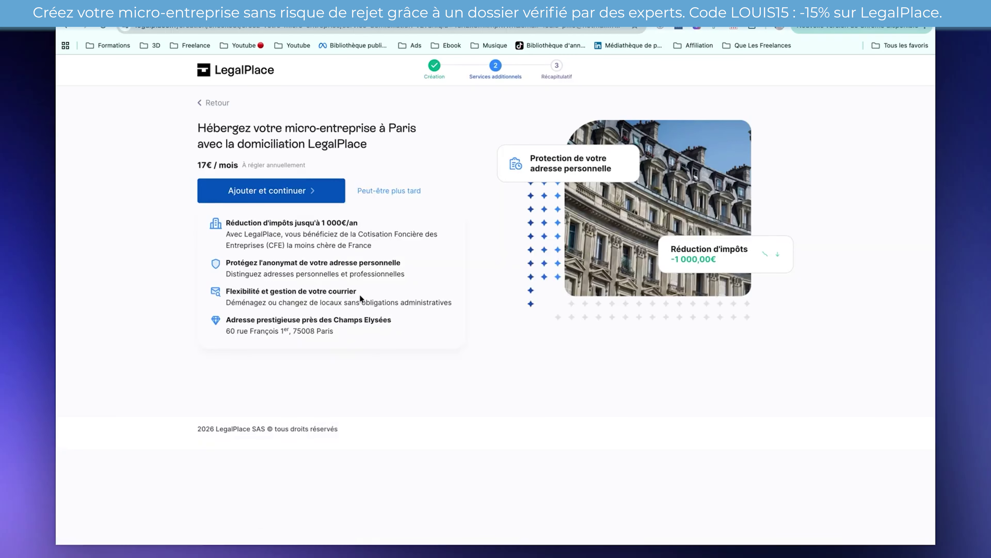
pyautogui.click(372, 192)
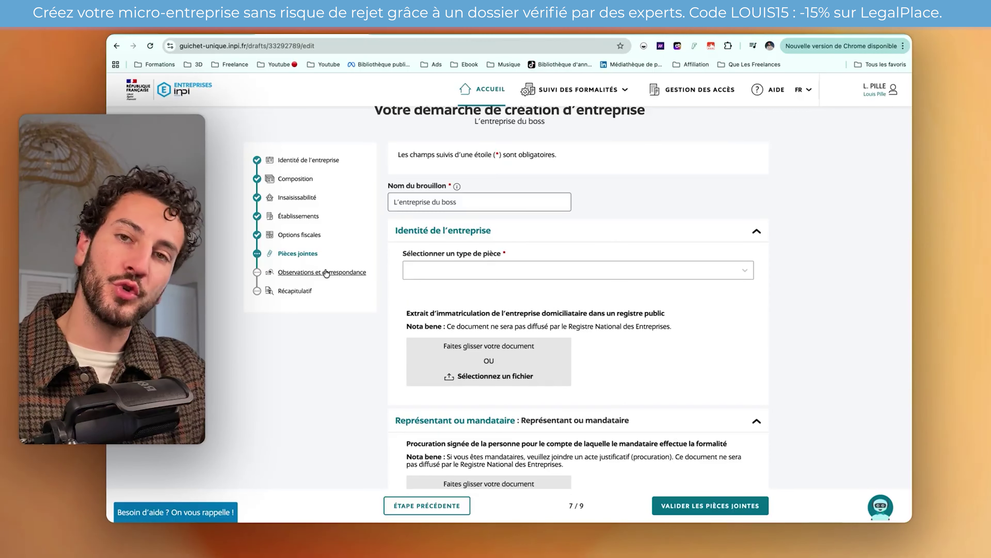
# - Select 'Copie de la carte nationale d'identité' as the identity document type in Pièces jointes
pyautogui.click(299, 216)
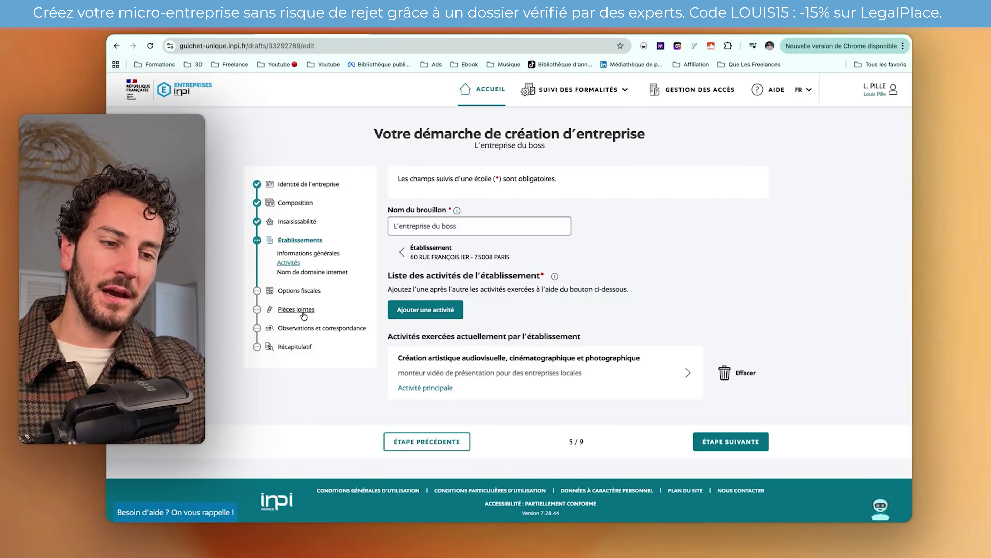
pyautogui.click(296, 309)
pyautogui.scroll(-2, 598, 326)
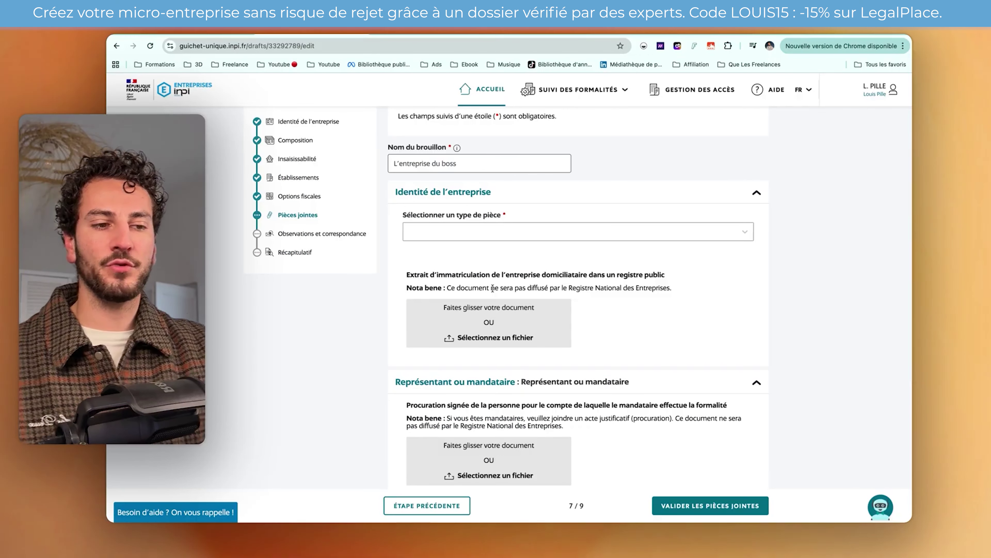
pyautogui.scroll(-3, 455, 312)
pyautogui.scroll(3, 456, 312)
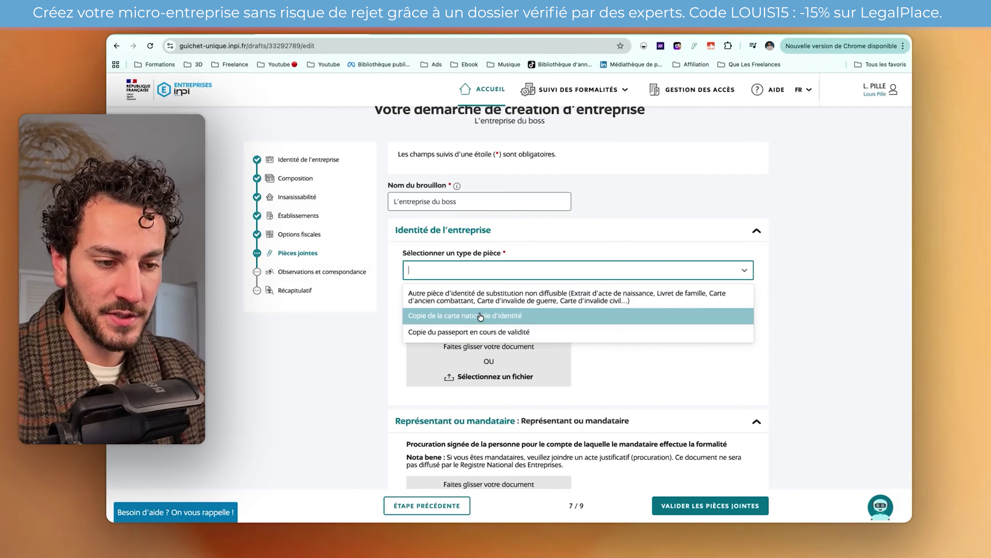
pyautogui.click(476, 319)
# - Validate the attachments step despite the missing identity document file
pyautogui.scroll(-3, 439, 270)
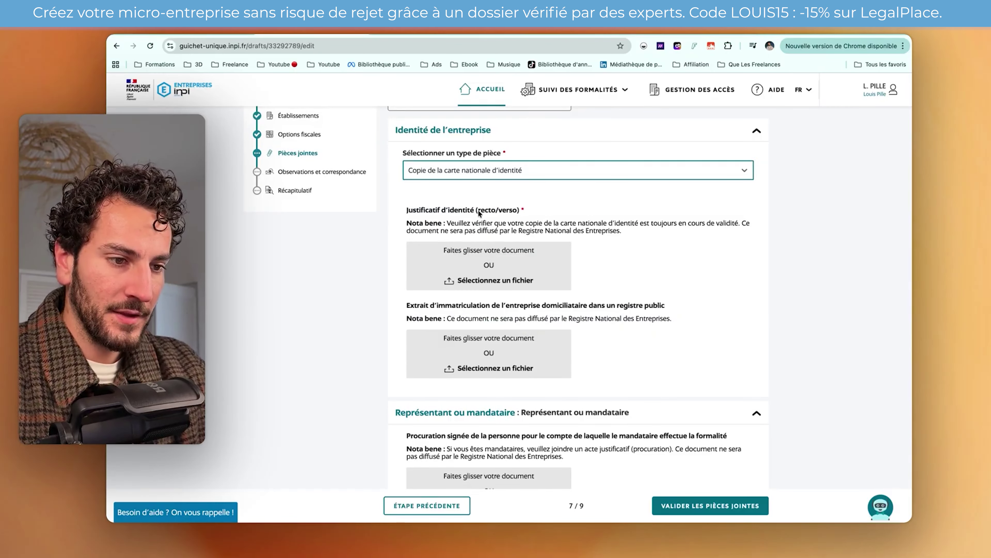
pyautogui.scroll(-1, 486, 259)
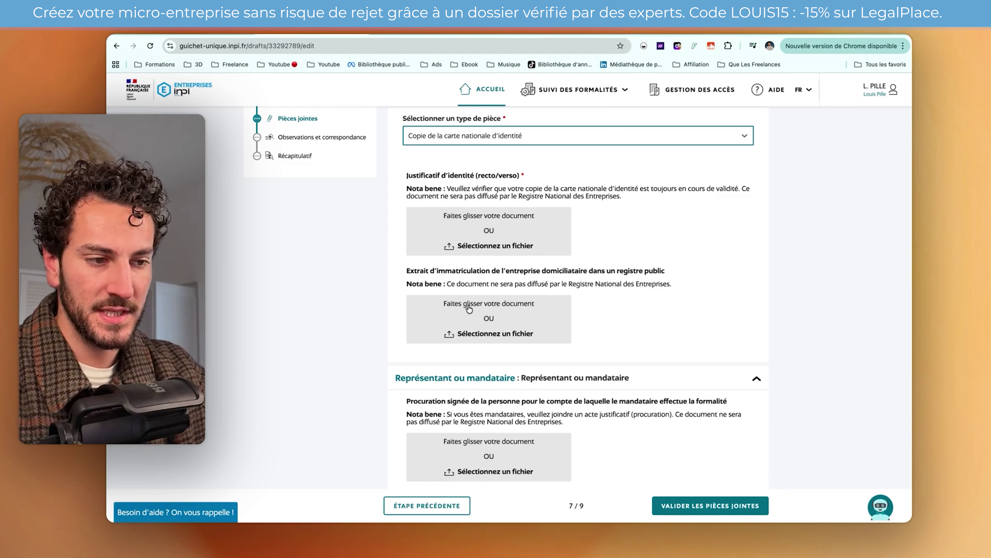
pyautogui.scroll(-1, 477, 311)
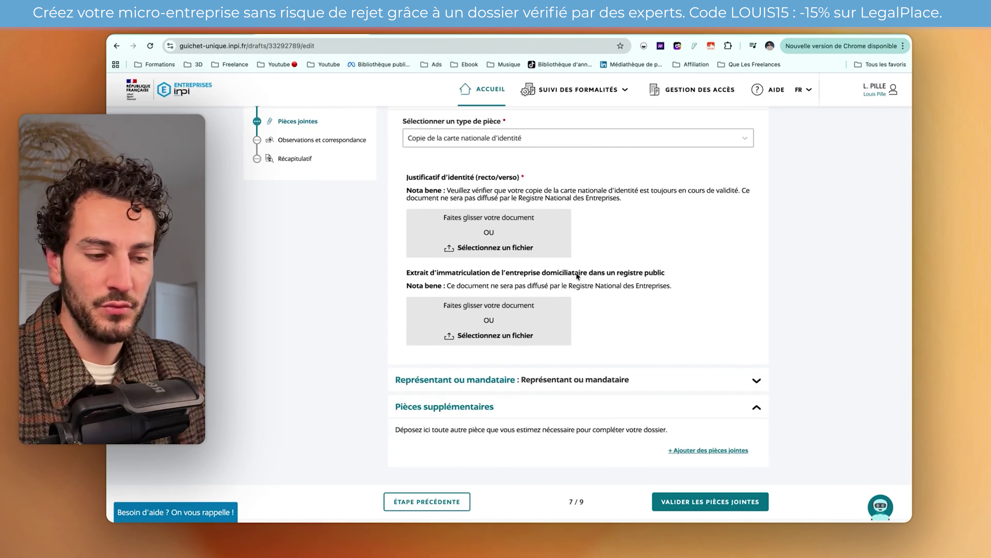
pyautogui.scroll(-2, 617, 337)
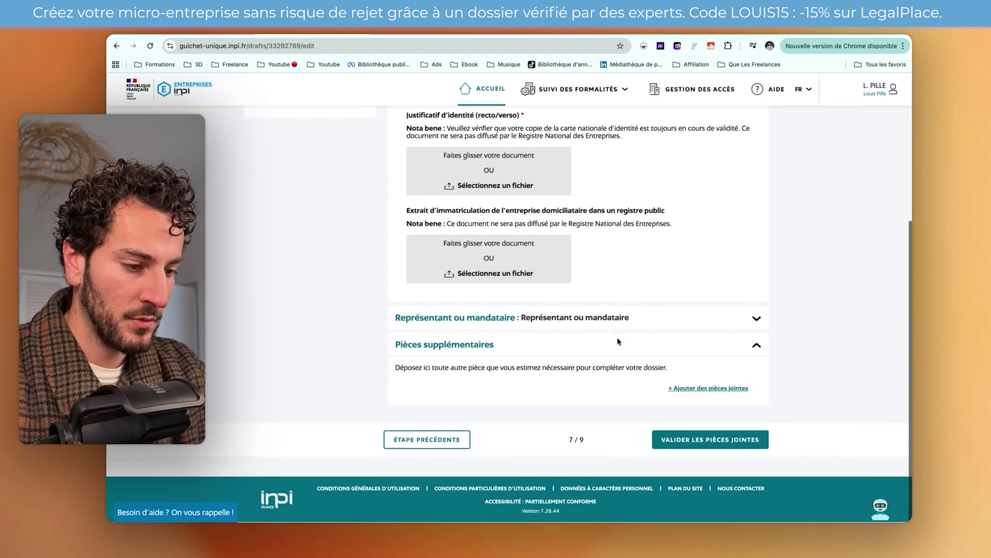
pyautogui.click(669, 442)
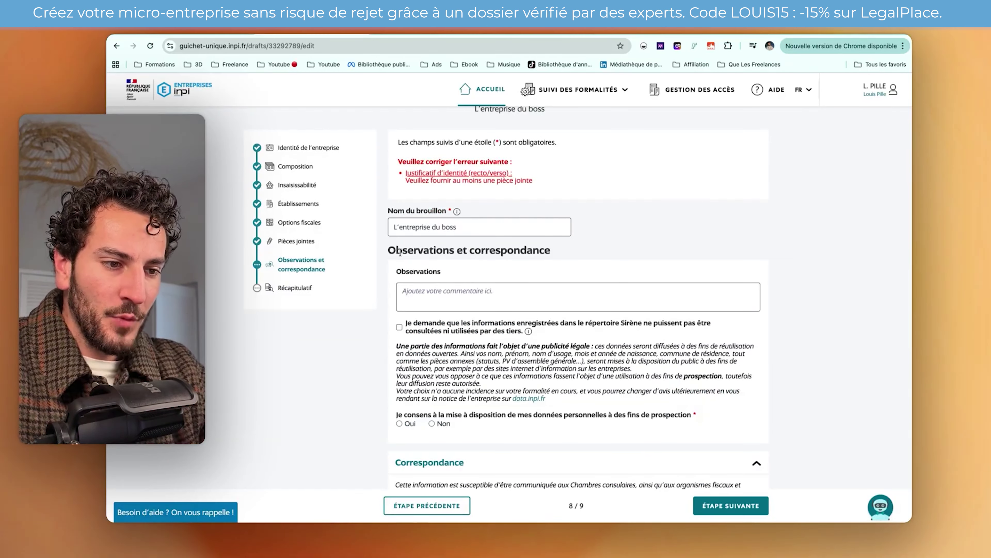
# - Tick the opposition to third-party reuse of Sirène directory data
pyautogui.moveTo(402, 250); pyautogui.dragTo(599, 253)
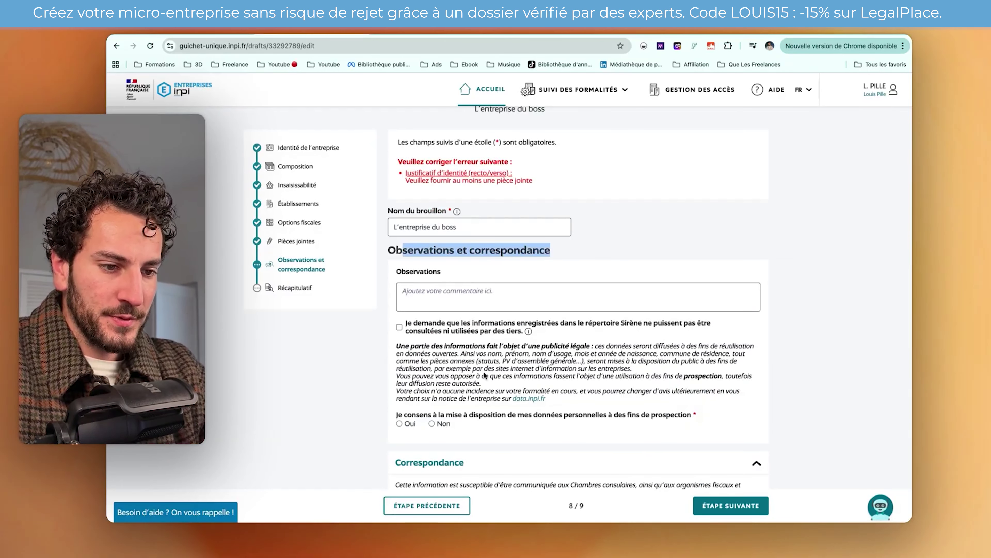
pyautogui.click(475, 300)
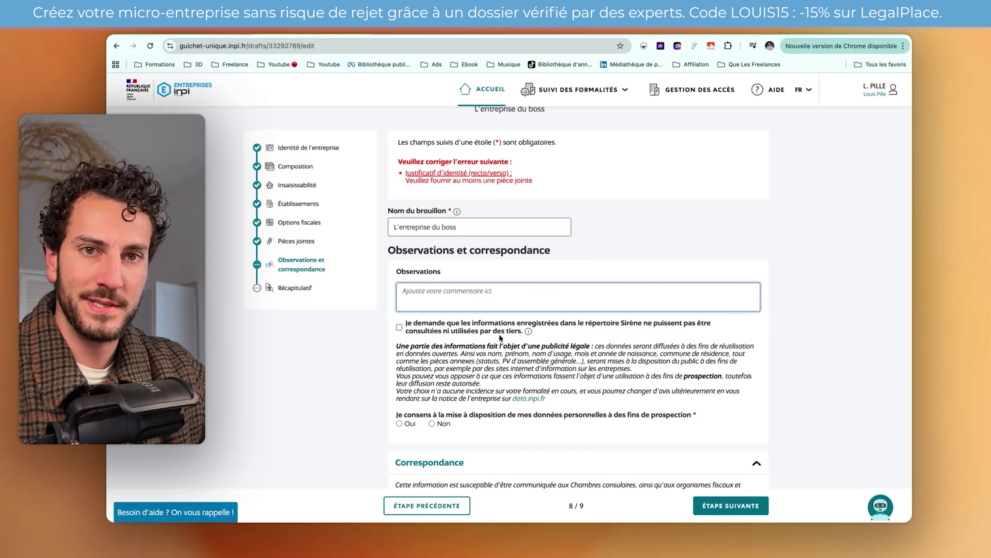
pyautogui.scroll(-1, 434, 397)
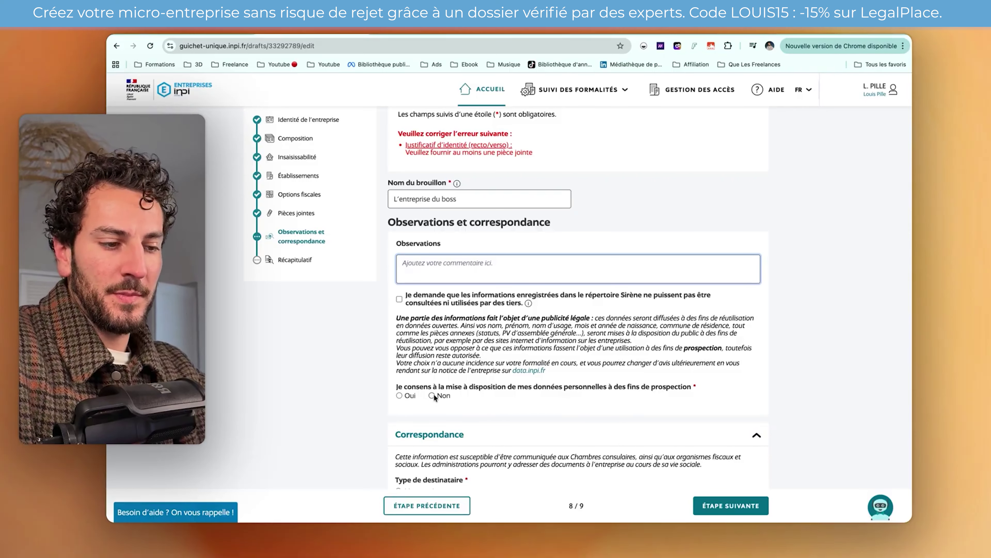
pyautogui.click(399, 299)
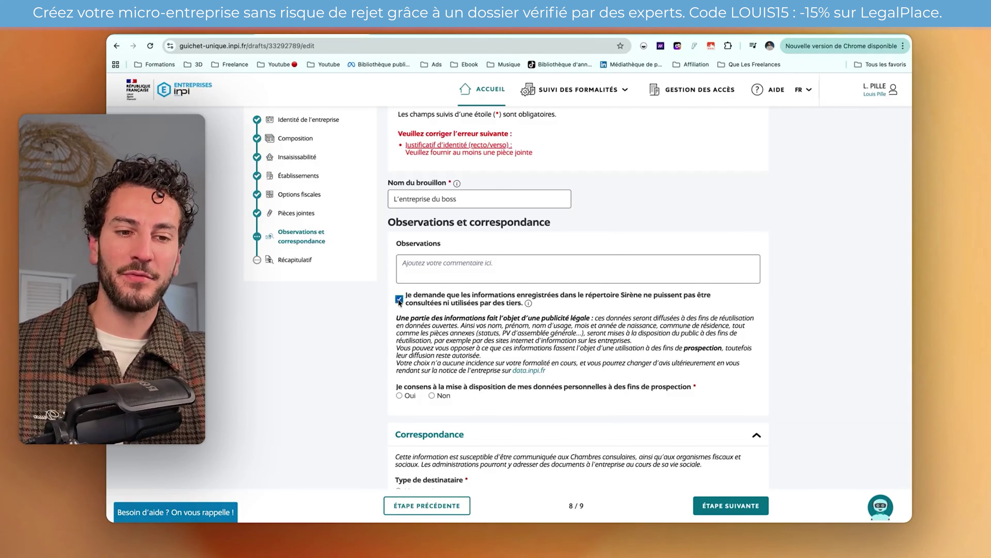
# - Answer Non to the use of personal data for prospection
pyautogui.scroll(-1, 406, 281)
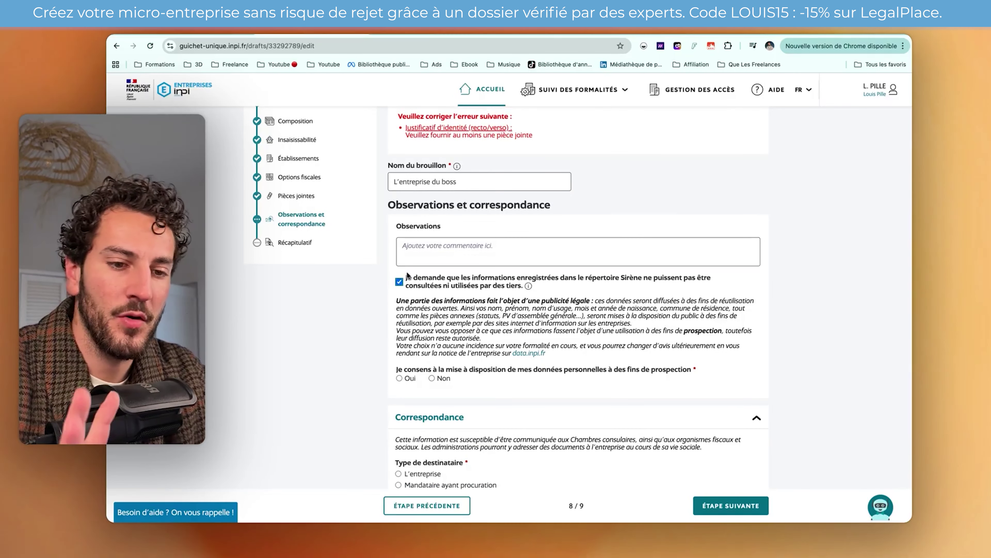
pyautogui.scroll(-1, 441, 312)
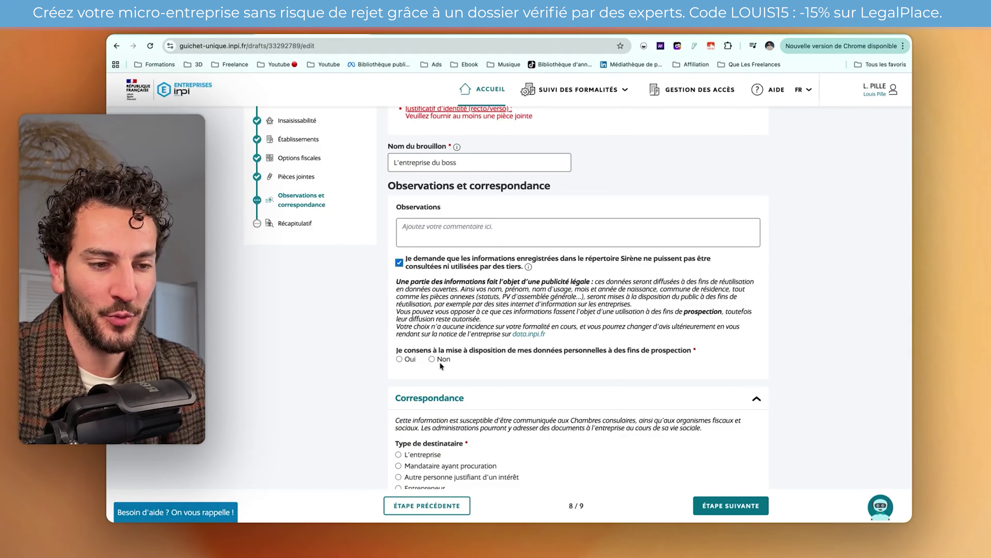
pyautogui.click(431, 358)
pyautogui.scroll(-4, 431, 344)
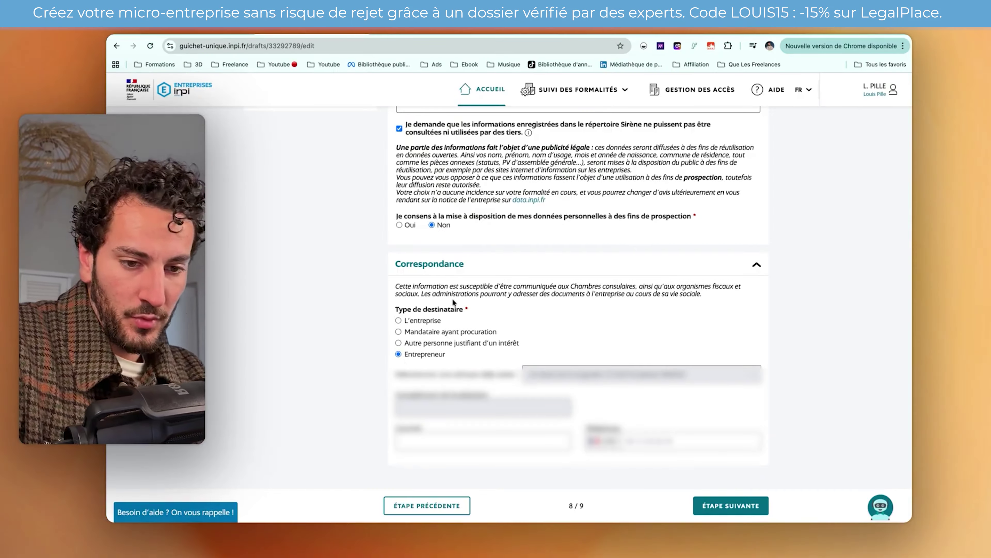
pyautogui.scroll(-1, 452, 299)
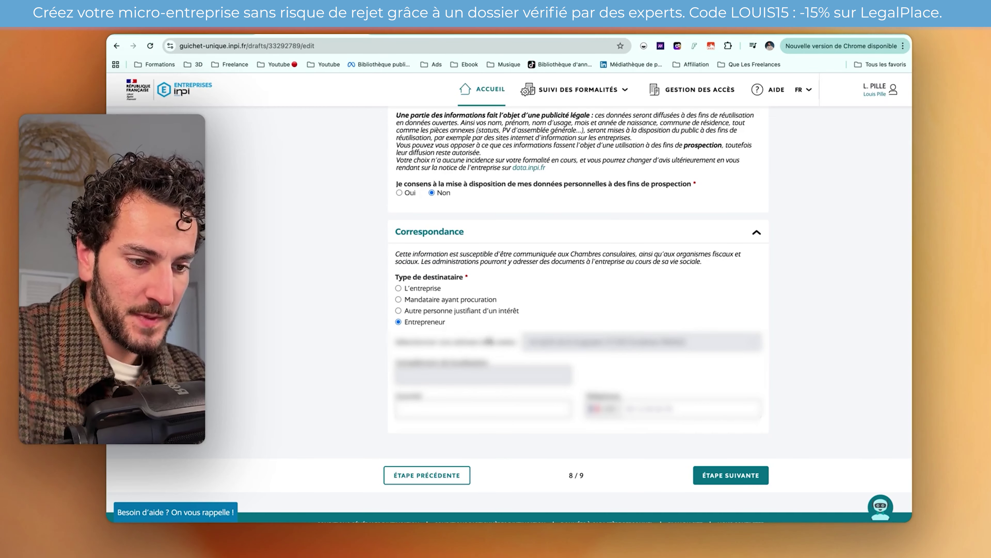
pyautogui.scroll(5, 617, 321)
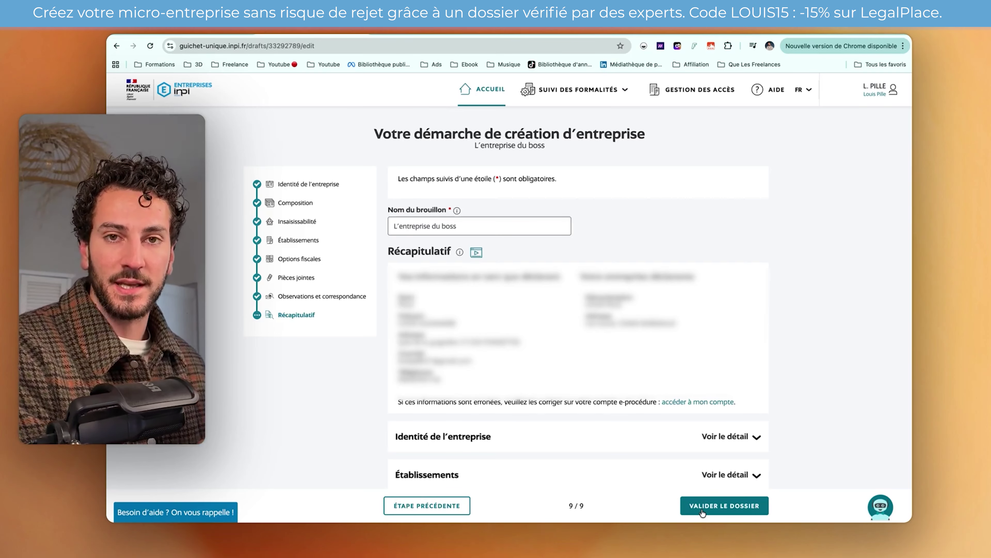
pyautogui.scroll(-2, 703, 513)
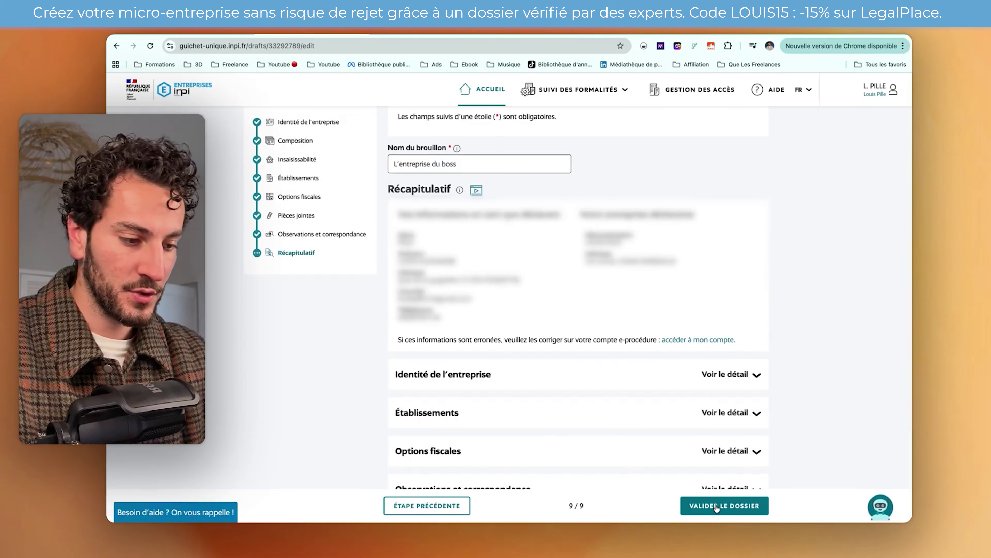
pyautogui.scroll(-2, 717, 507)
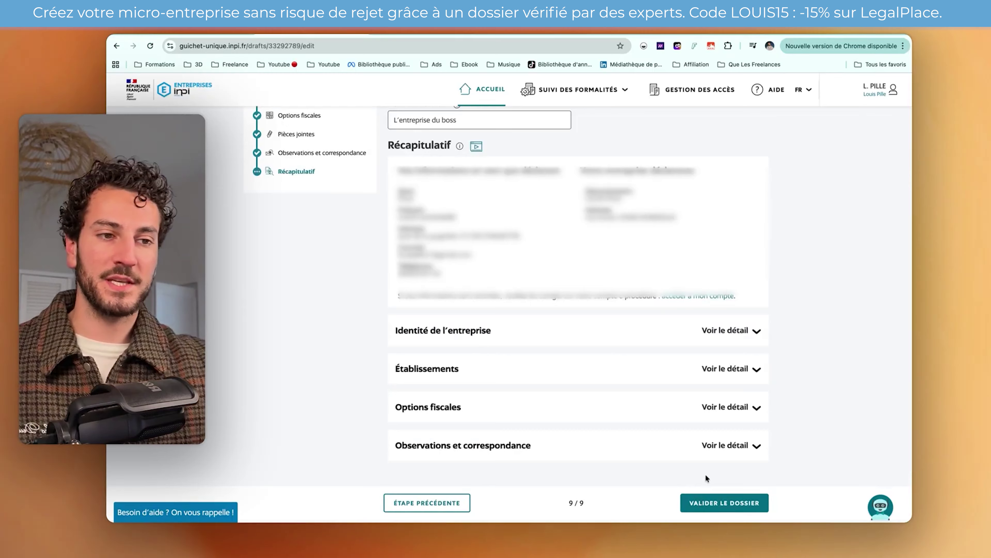